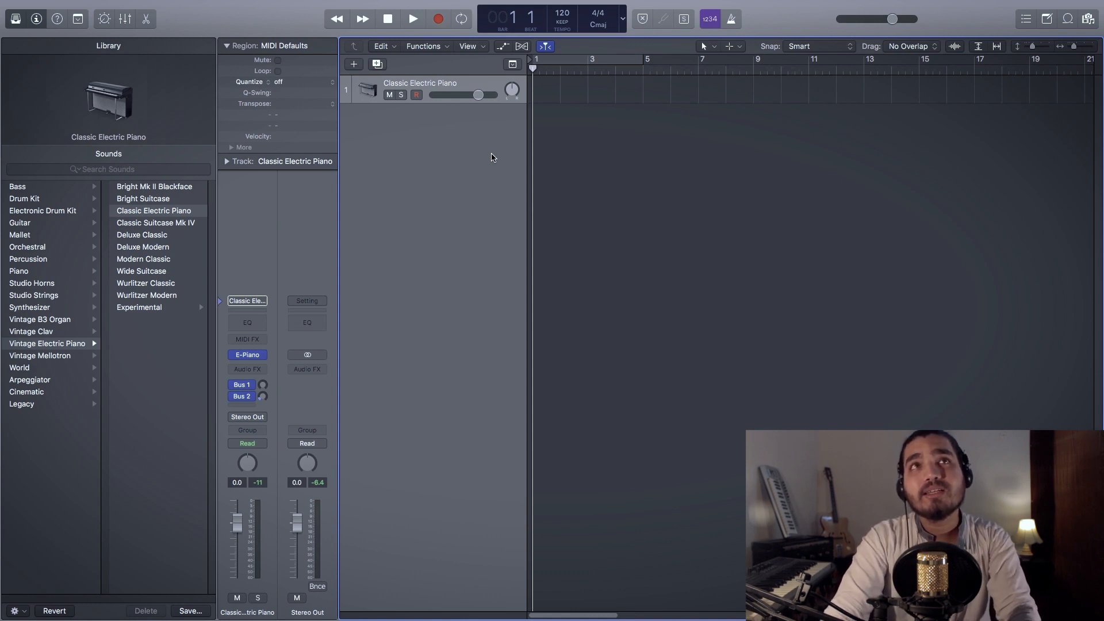
Create an audio track on Input 1 and add "Tracking Vocal/ Take 2Talash Final vocal.wav" at bar 1, importing its tempo information
left_click(354, 66)
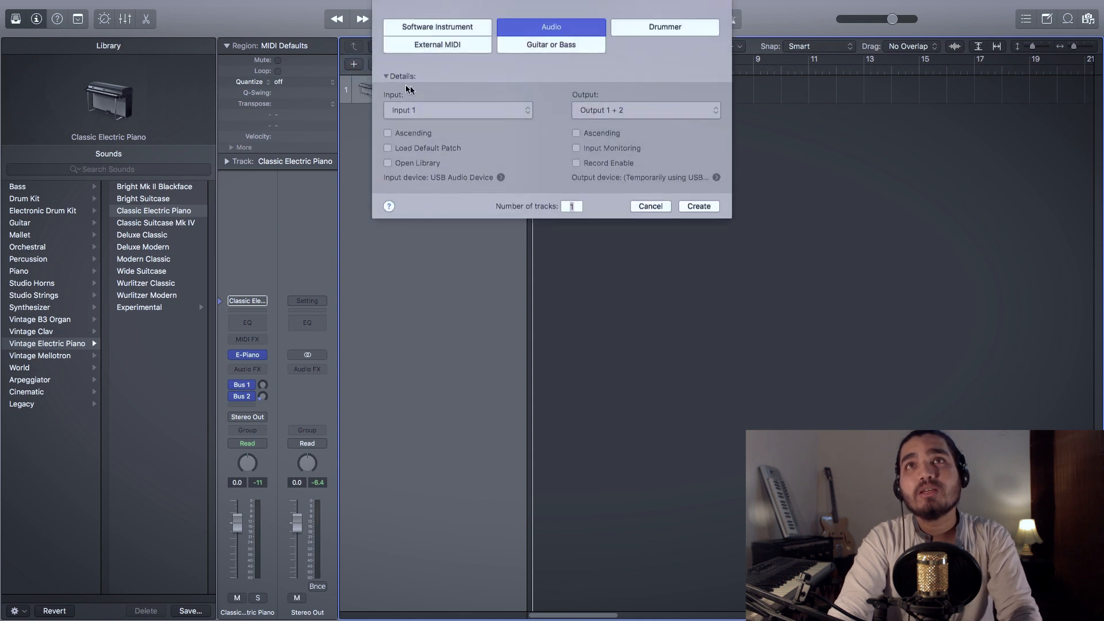
left_click(699, 207)
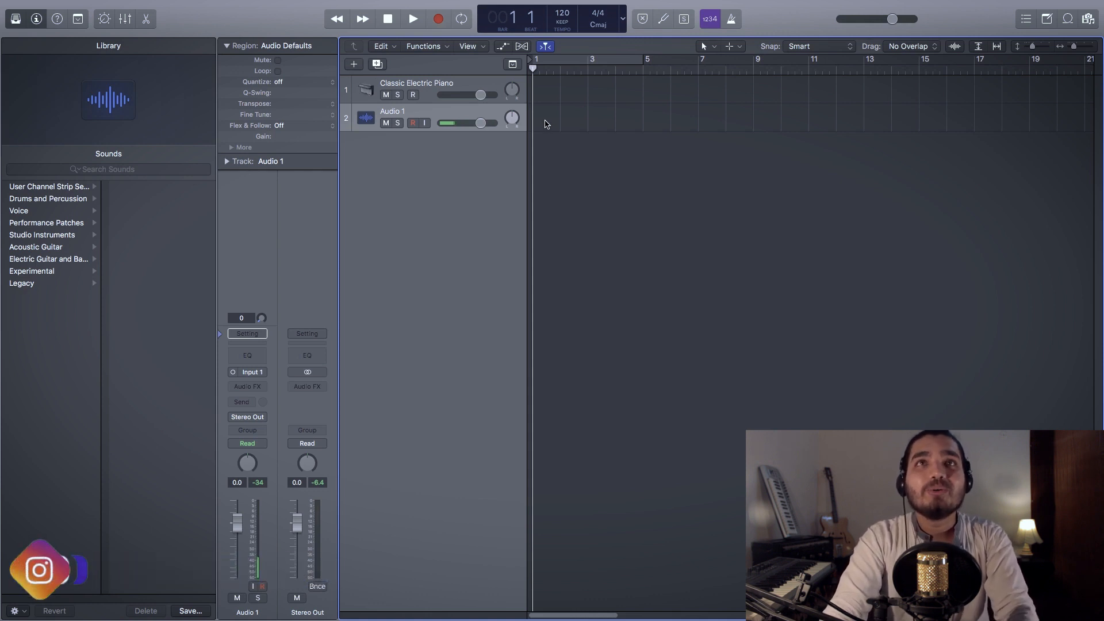
right_click(545, 123)
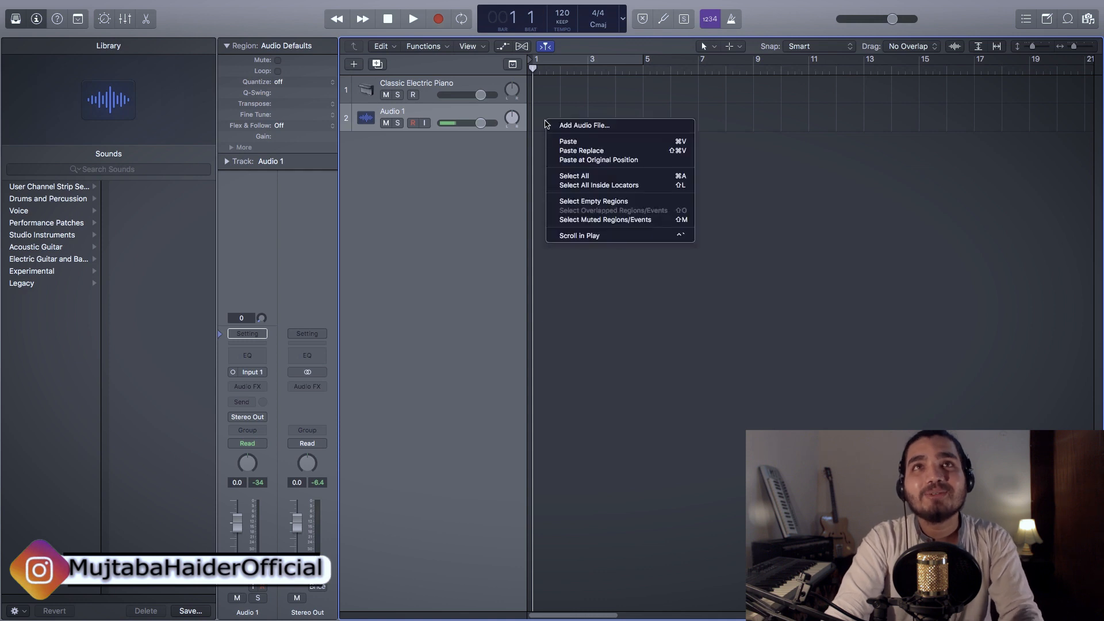
left_click(589, 125)
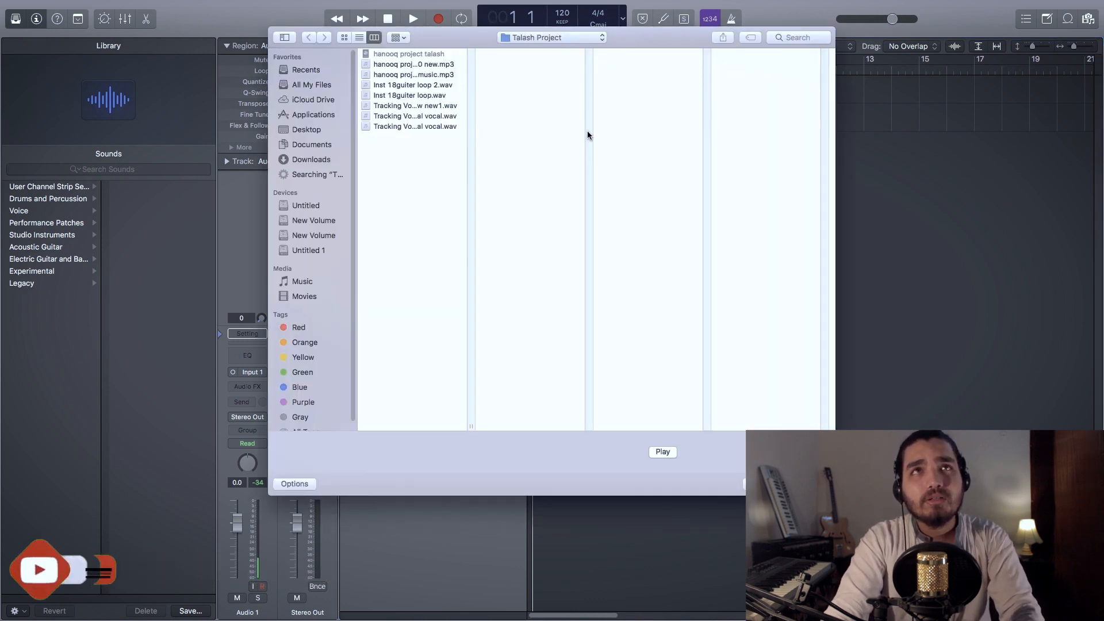
left_click(434, 126)
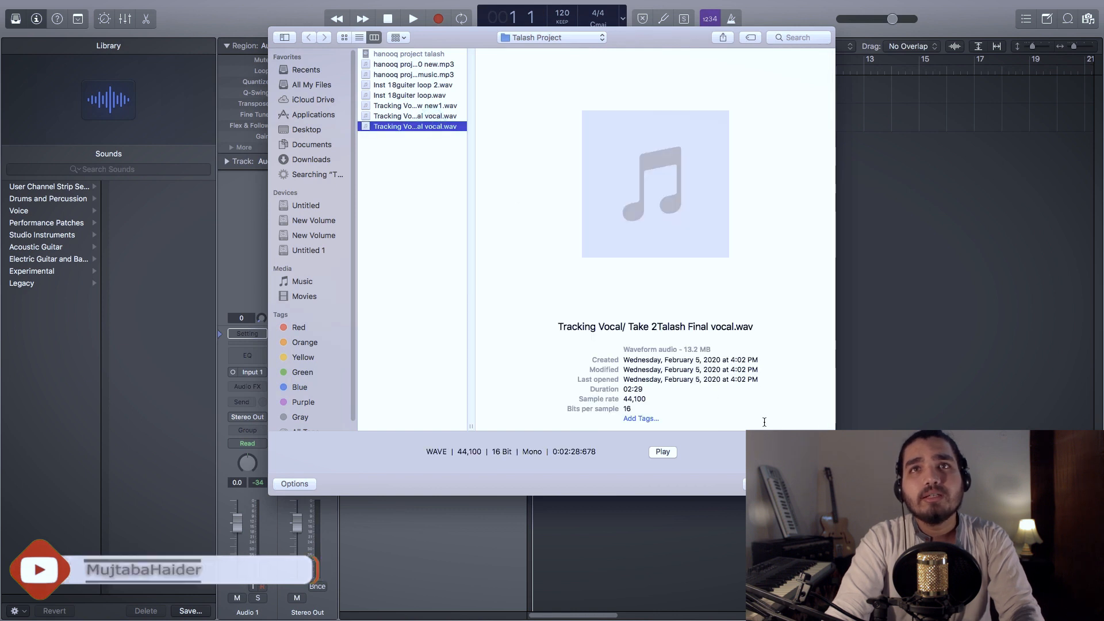
key("Return")
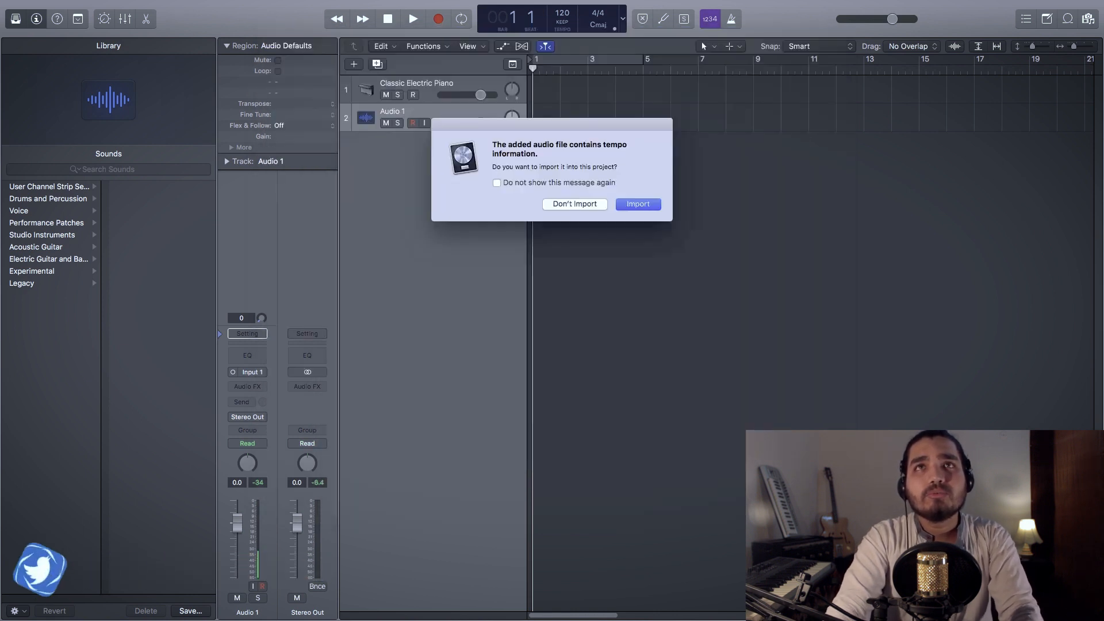
left_click(653, 206)
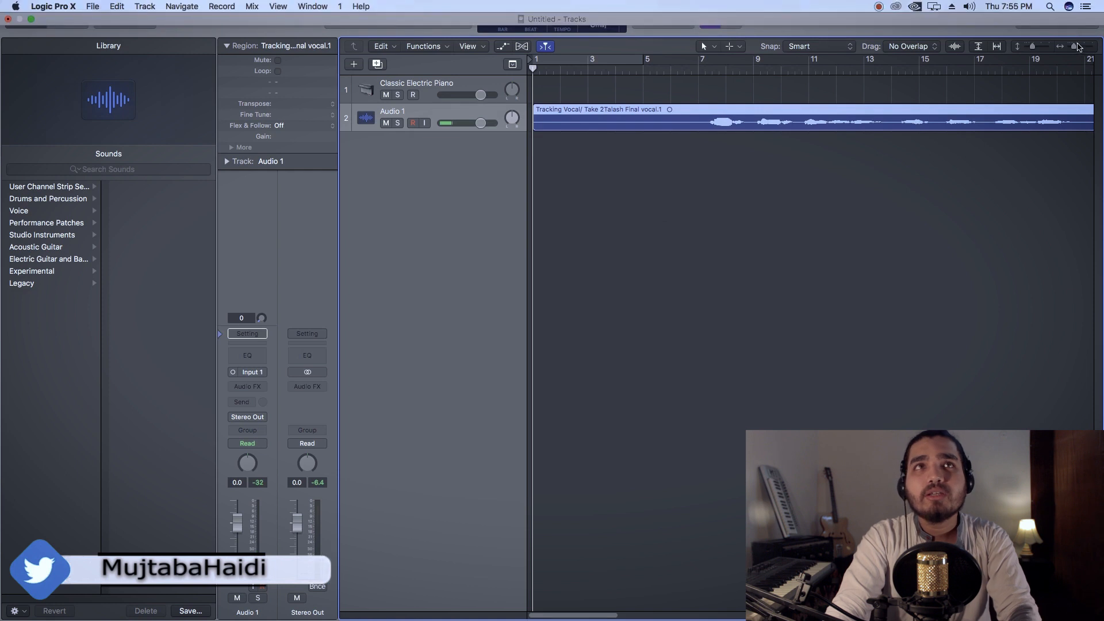
left_click_drag(1073, 48, 1068, 51)
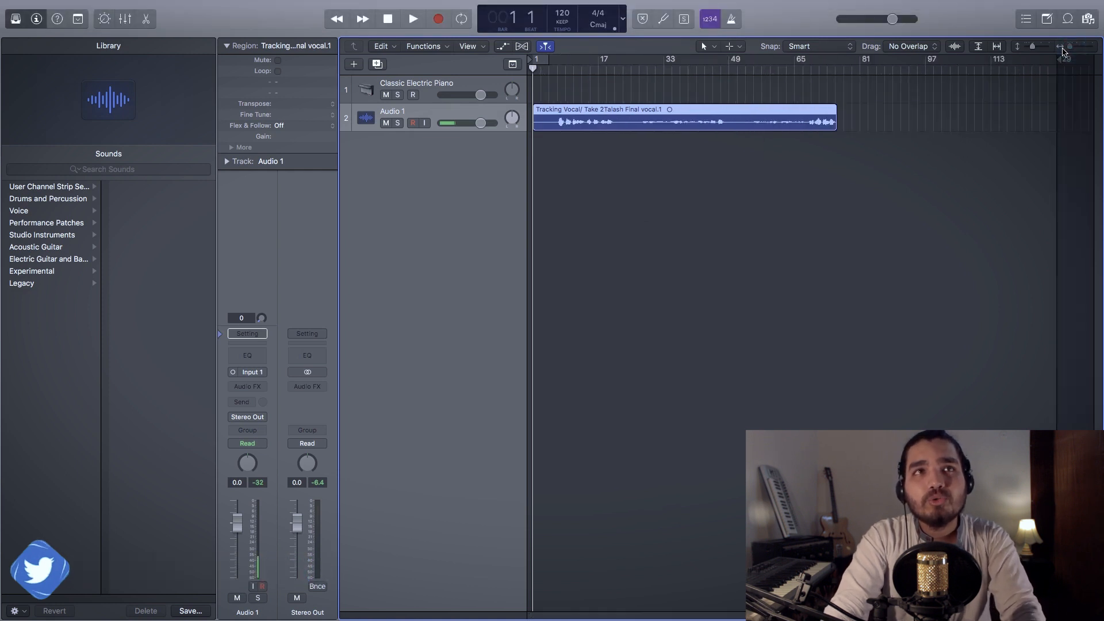
Insert the mono Pitch Correction plug-in on the Audio 1 track and set its response to 44.4 ms
left_click(267, 384)
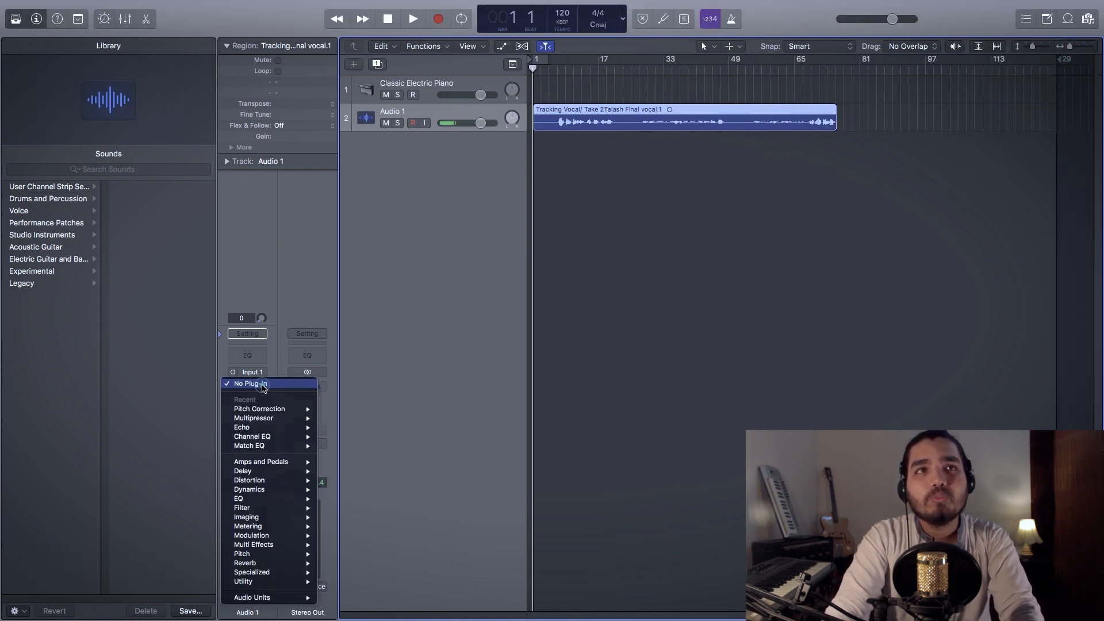
mouse_move(301, 555)
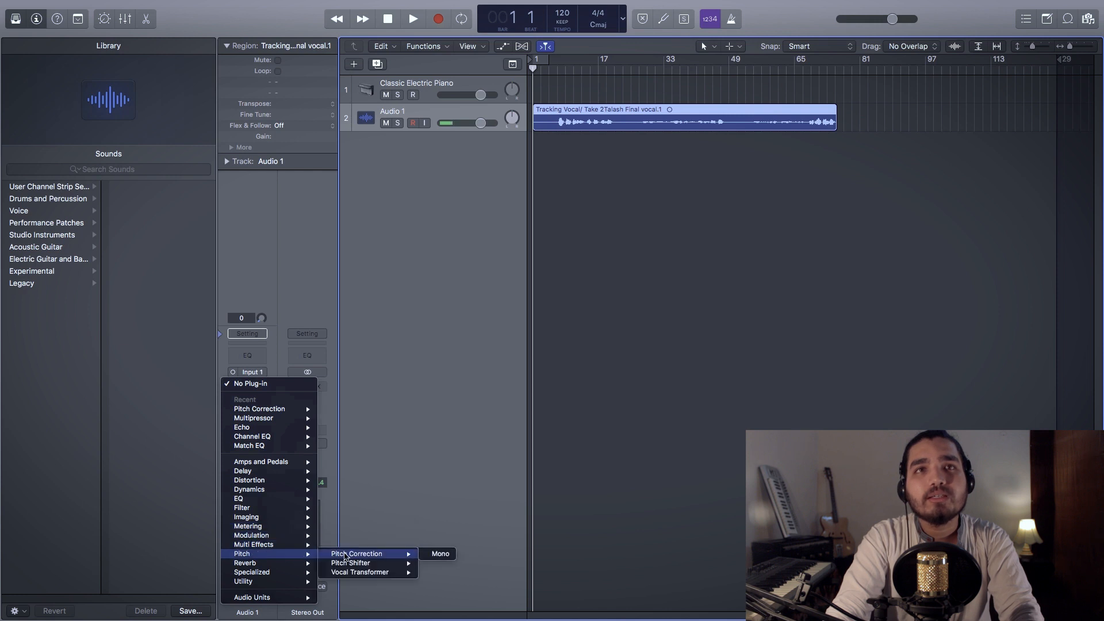
mouse_move(402, 553)
left_click(439, 553)
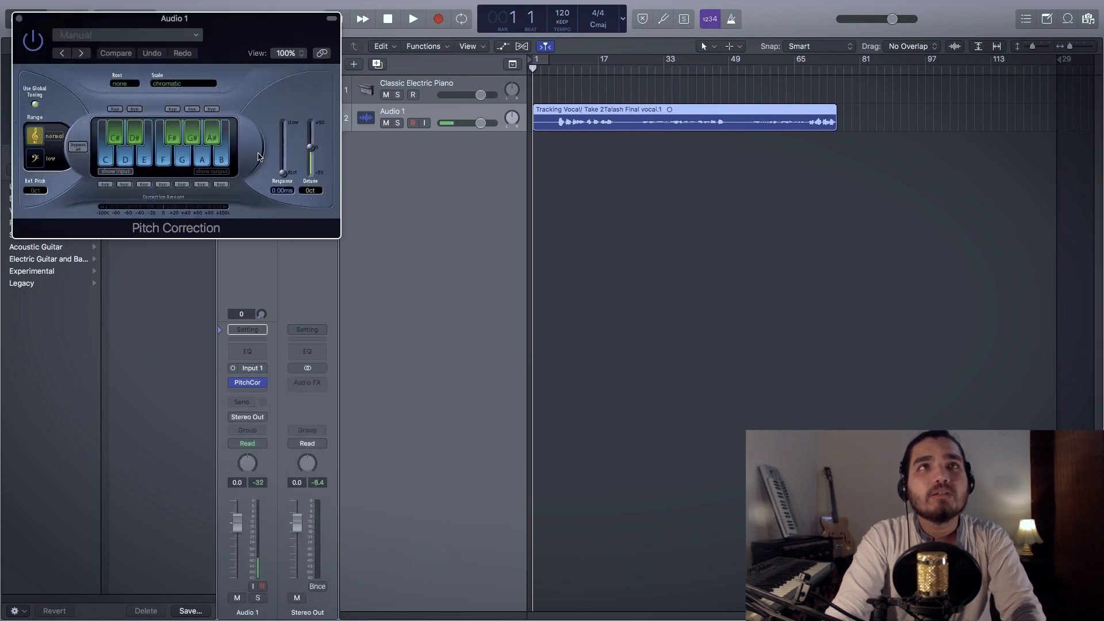
left_click_drag(283, 172, 285, 156)
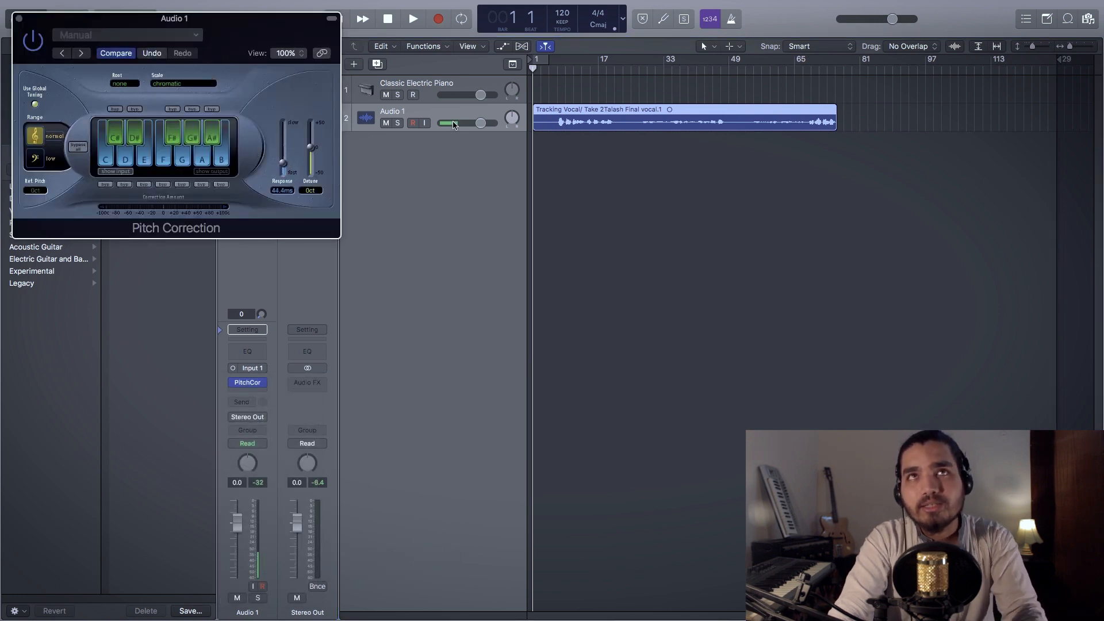
Play the vocal from bar 6 to listen to it through the Pitch Correction plug-in
left_click(553, 64)
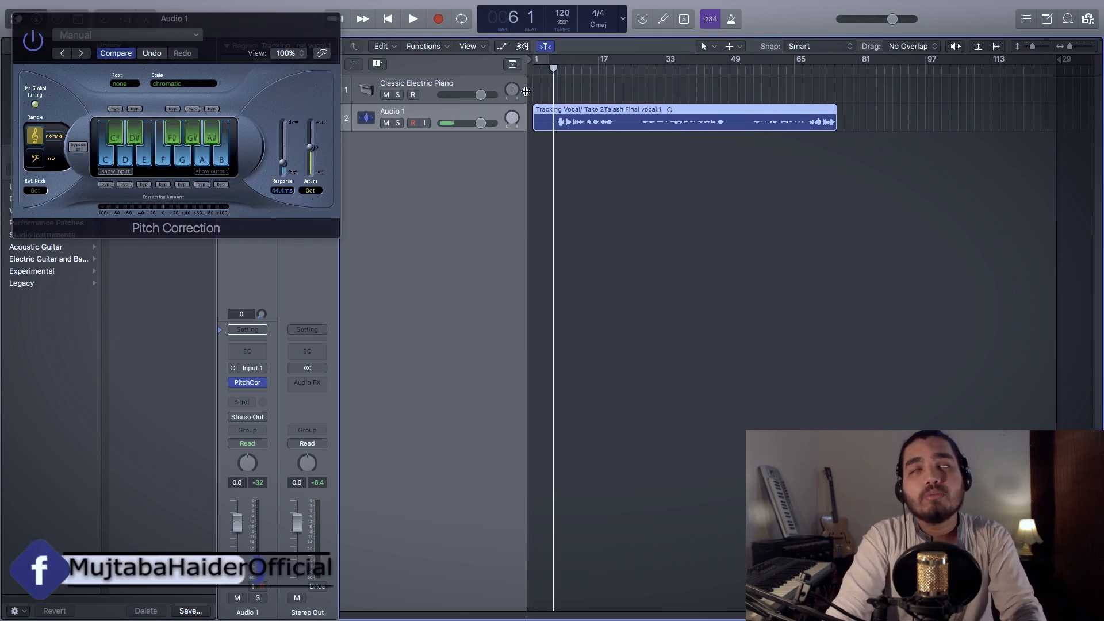
key("space")
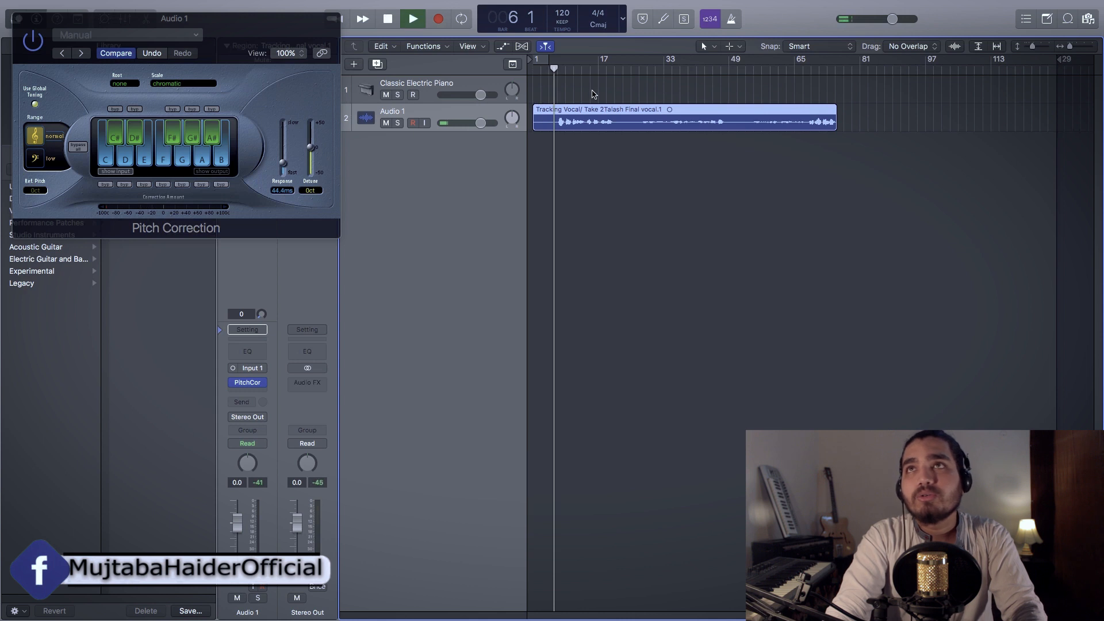
left_click_drag(1069, 46, 1069, 47)
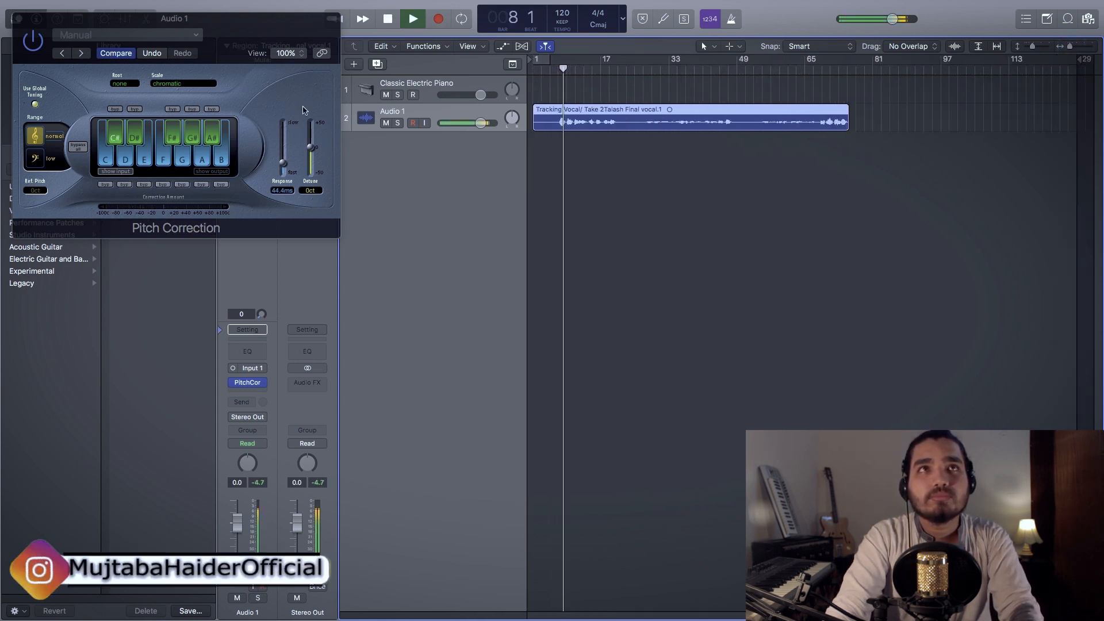
left_click_drag(283, 38, 337, 55)
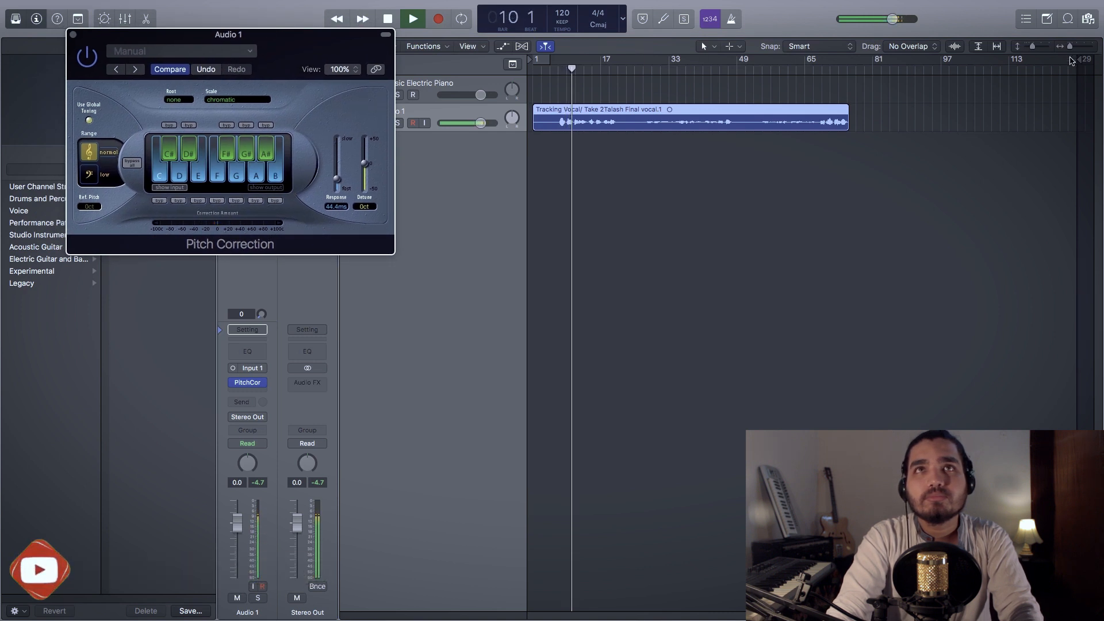
left_click_drag(1070, 48, 1073, 50)
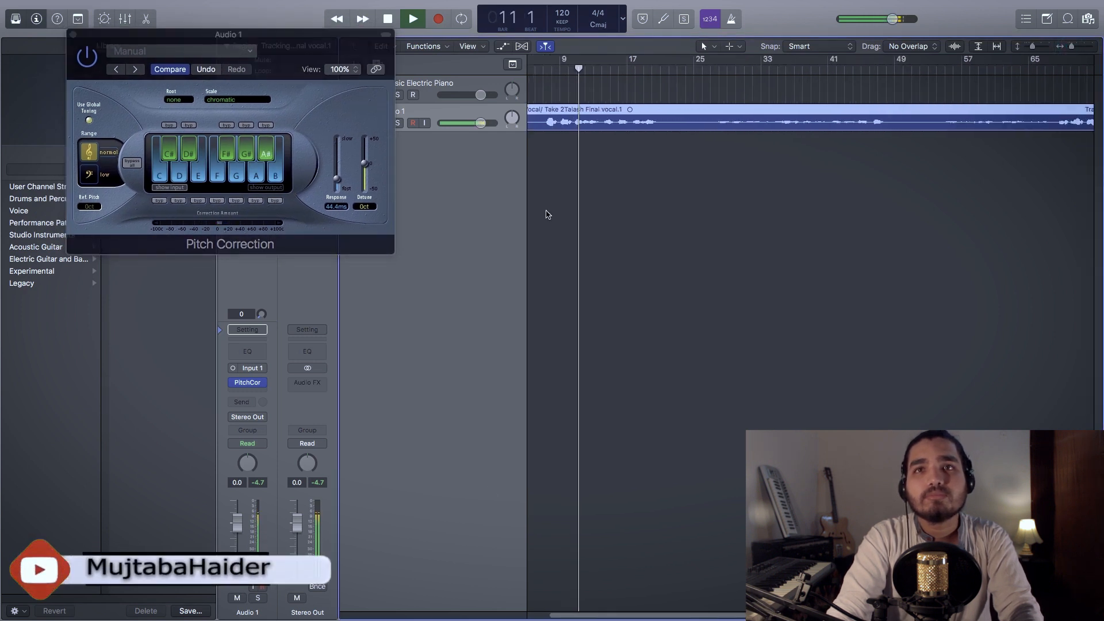
scroll(544, 500, "left", 2)
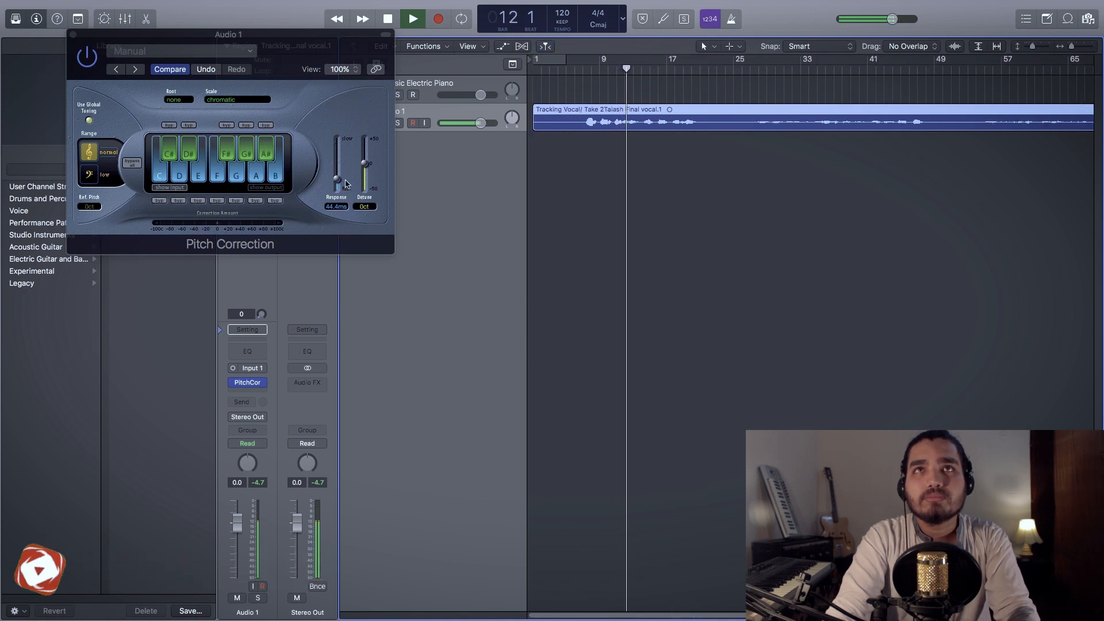
Set the Pitch Correction response to 0 ms, stop playback and return the playhead to bar 7
left_click_drag(337, 179, 336, 190)
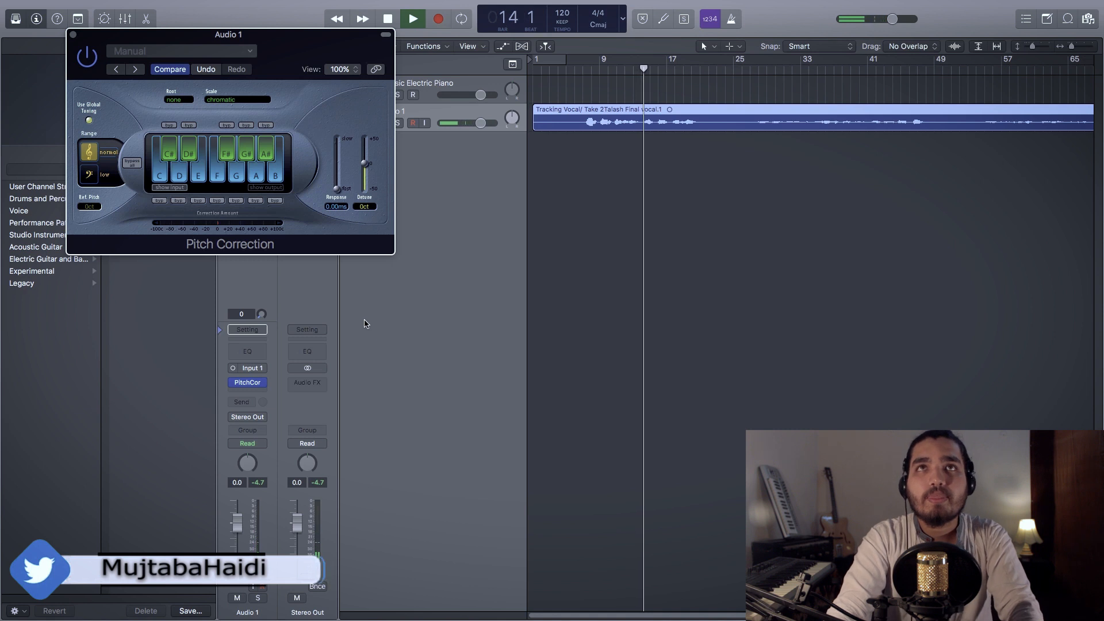
key("space")
left_click(583, 68)
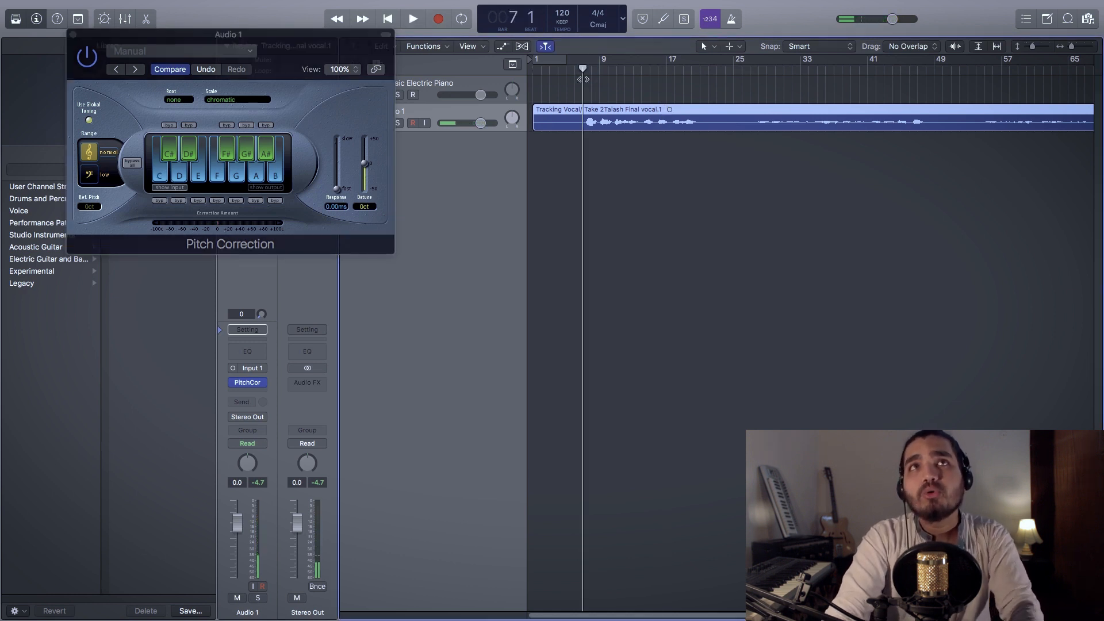
left_click_drag(361, 47, 466, 165)
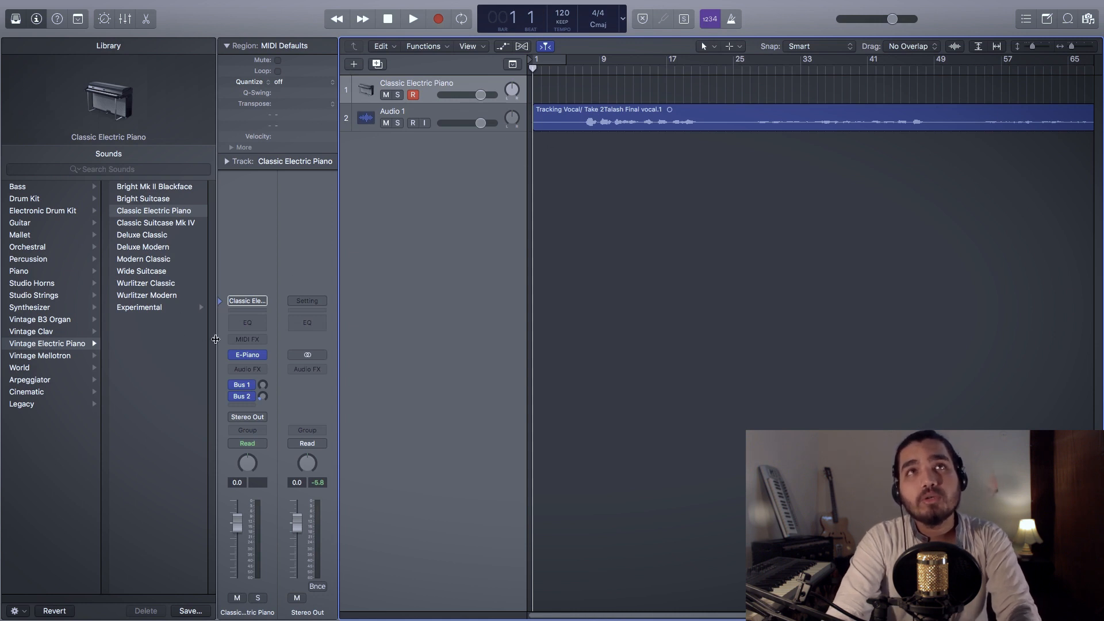
Reopen Pitch Correction on the Audio 1 track and set its scale to major scale with root A#
left_click(432, 114)
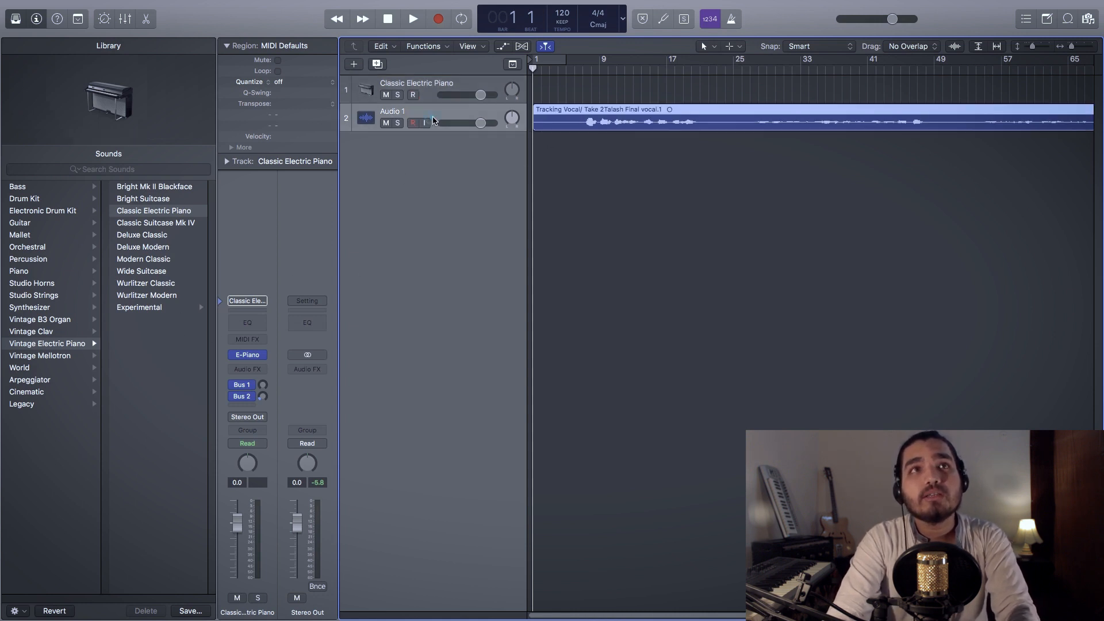
left_click(248, 383)
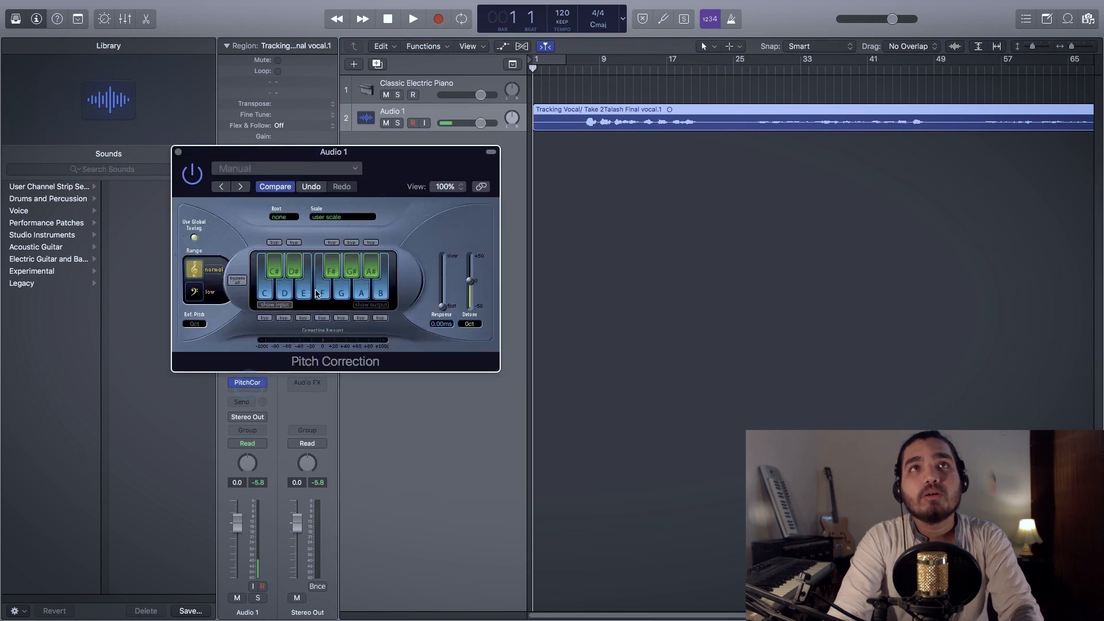
left_click_drag(406, 159, 409, 156)
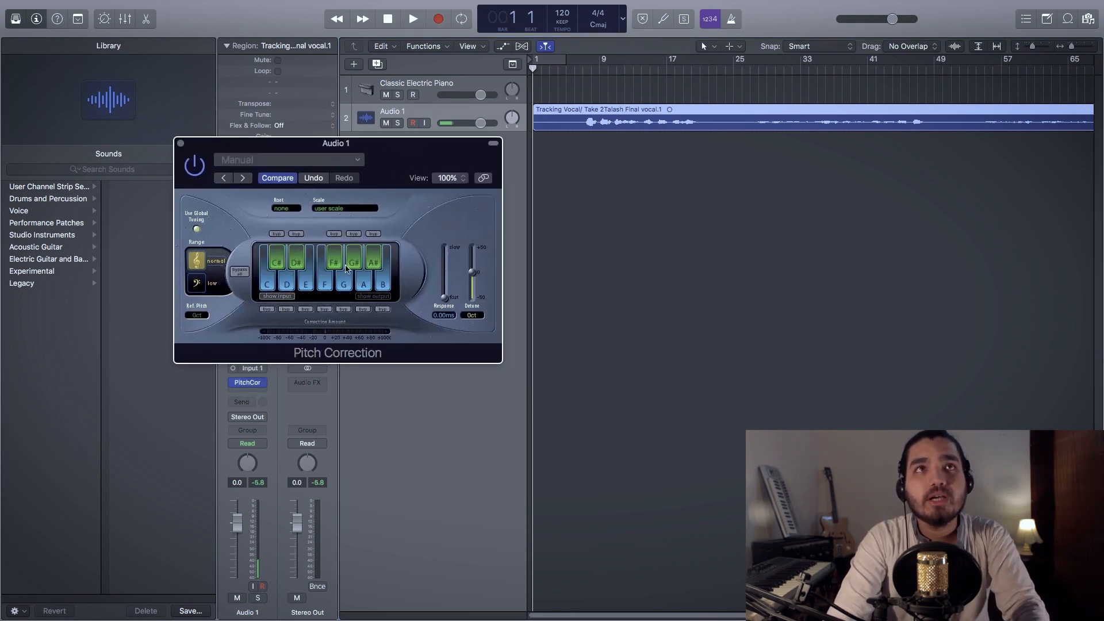
left_click(343, 210)
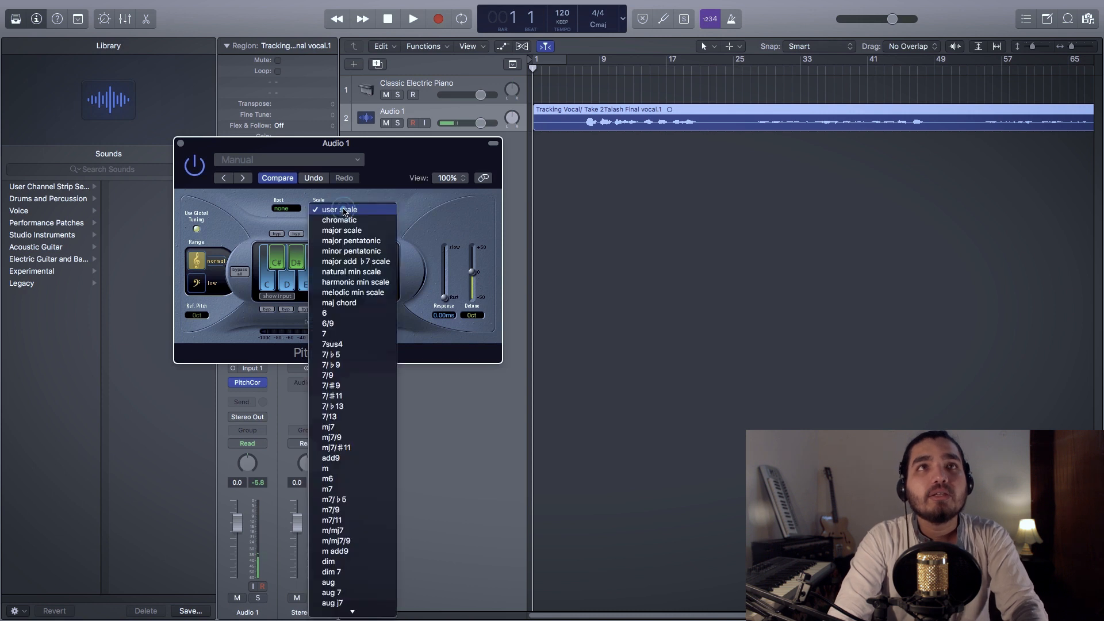
left_click(359, 232)
left_click(292, 210)
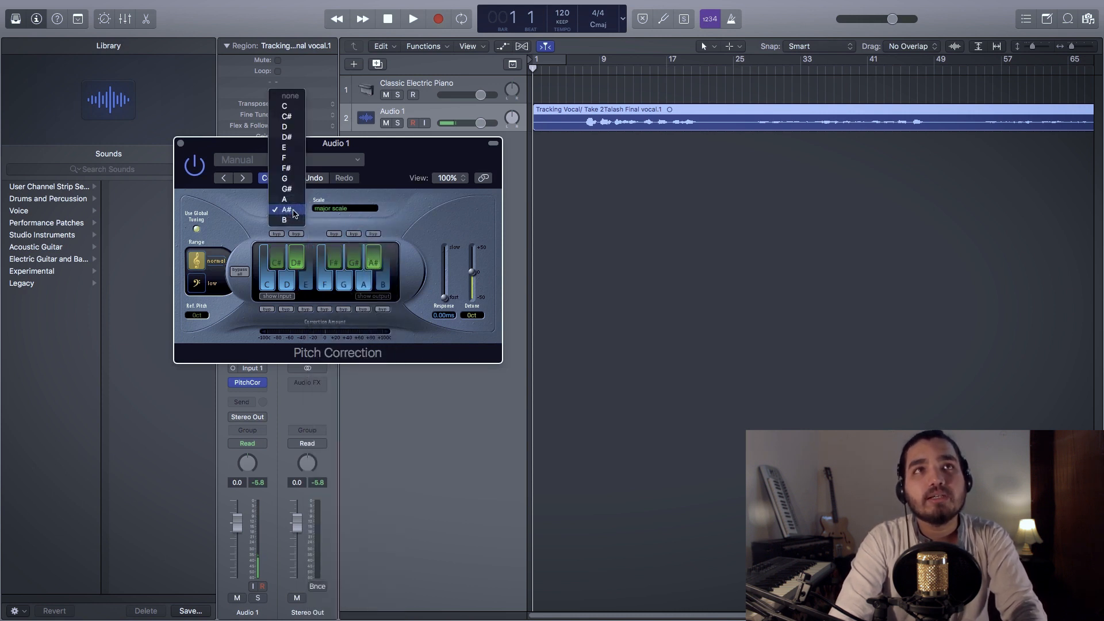
left_click(294, 213)
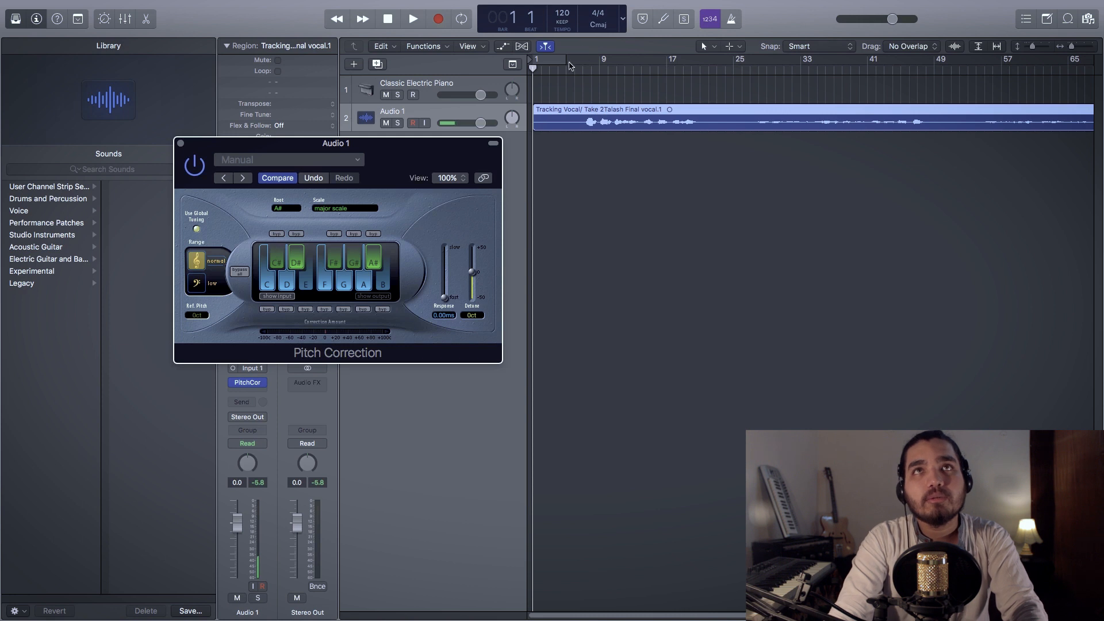
Play the opening vocal phrases to hear the major-scale correction, stop playback and close the Pitch Correction window
left_click(578, 76)
key("space")
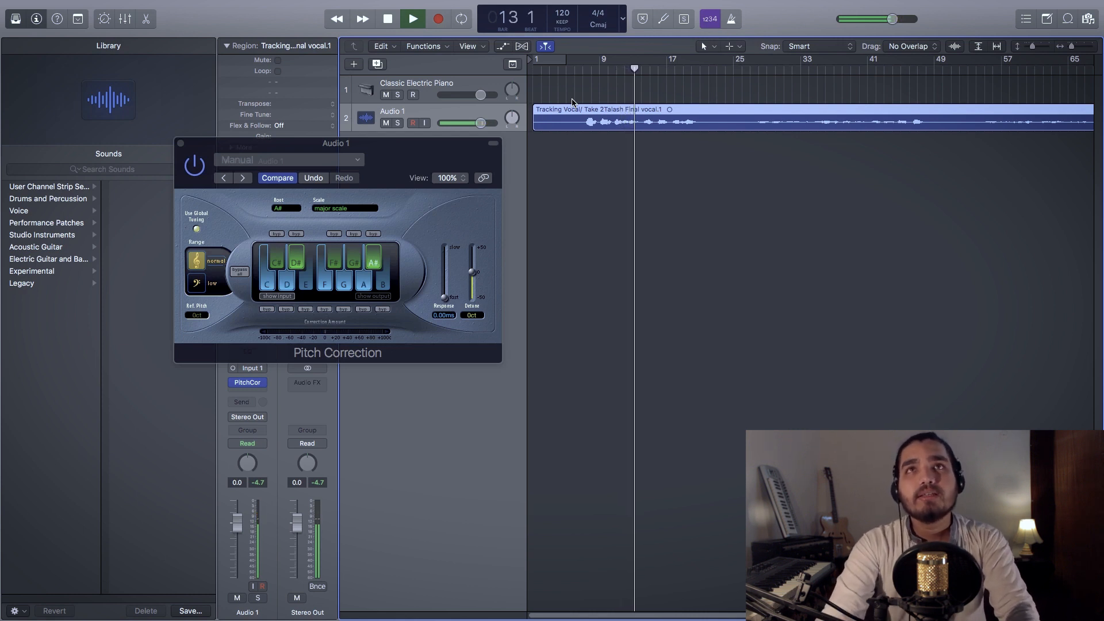
key("space")
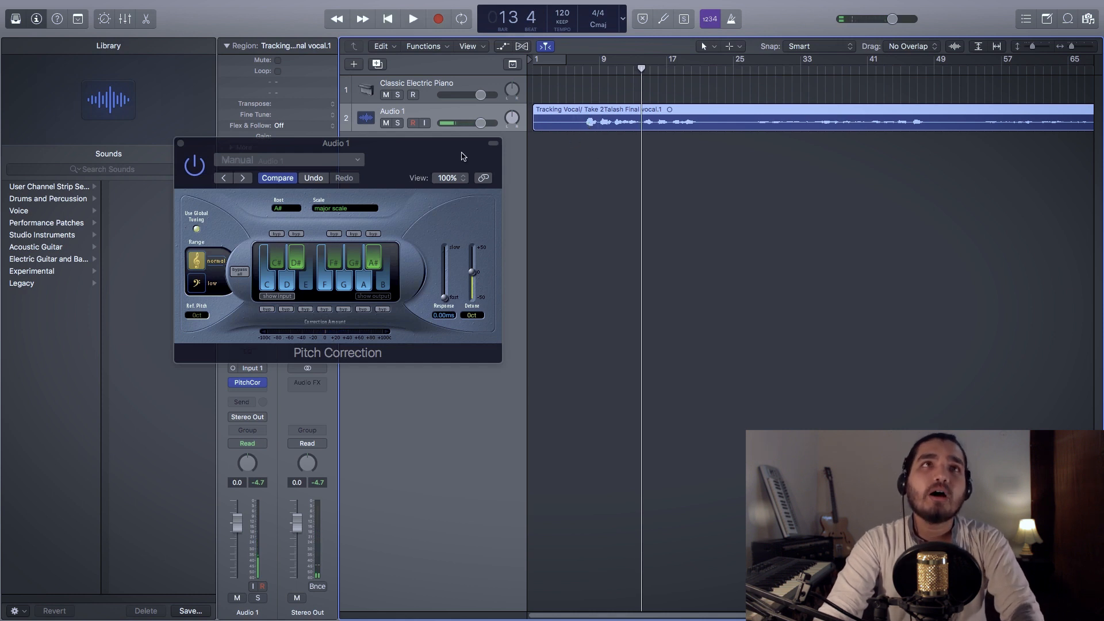
left_click(179, 144)
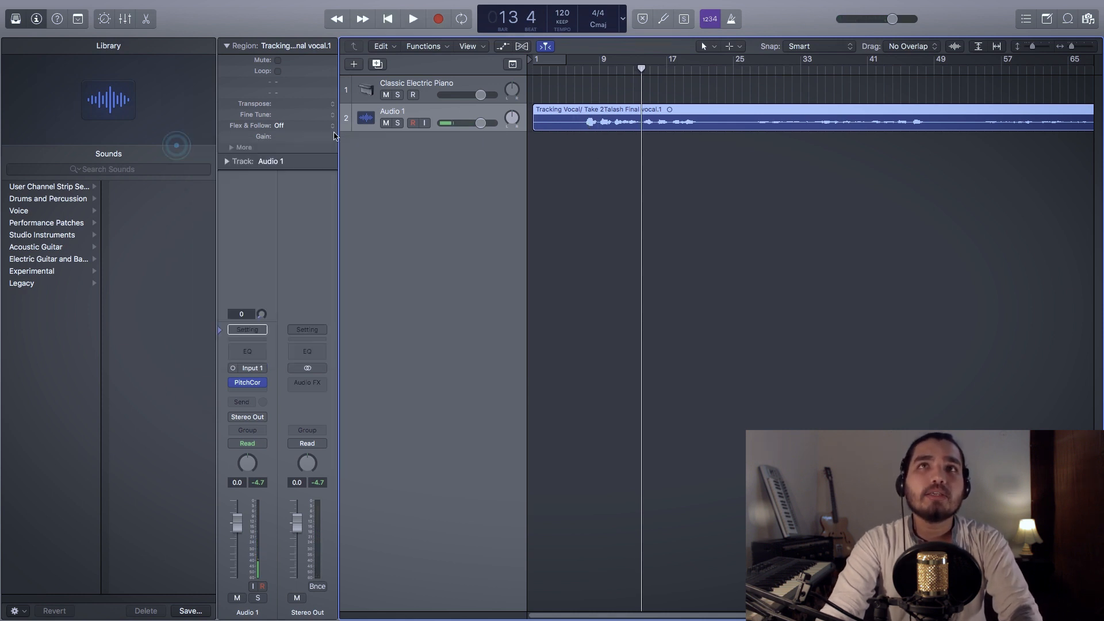
Open the vocal region in an enlarged Audio Track Editor and turn on Flex for the Audio 1 track
double_click(614, 120)
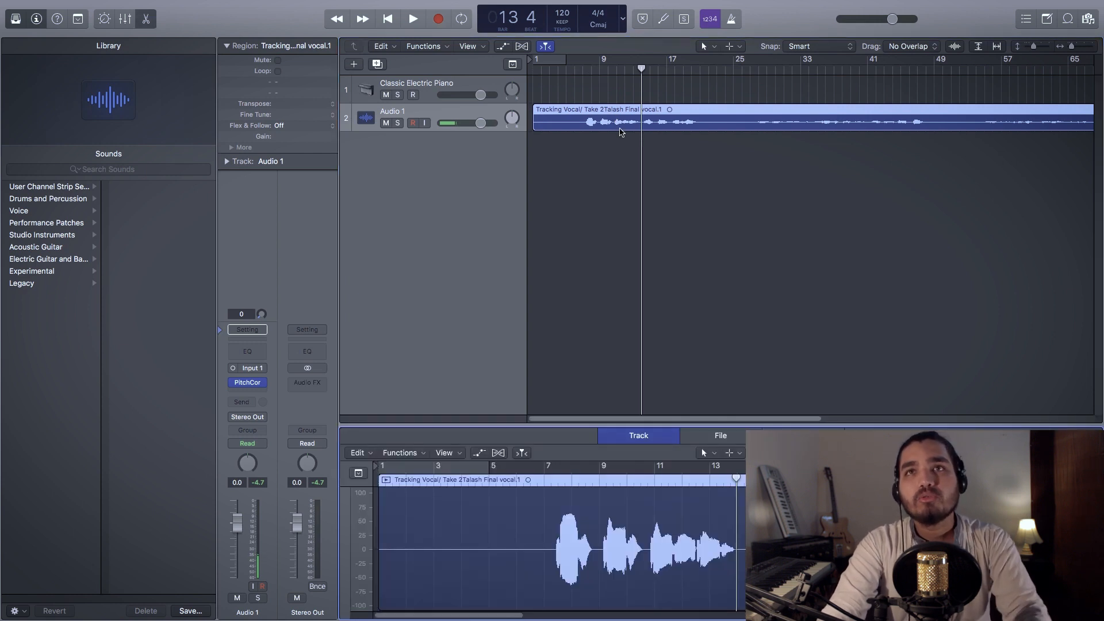
left_click_drag(833, 425, 808, 326)
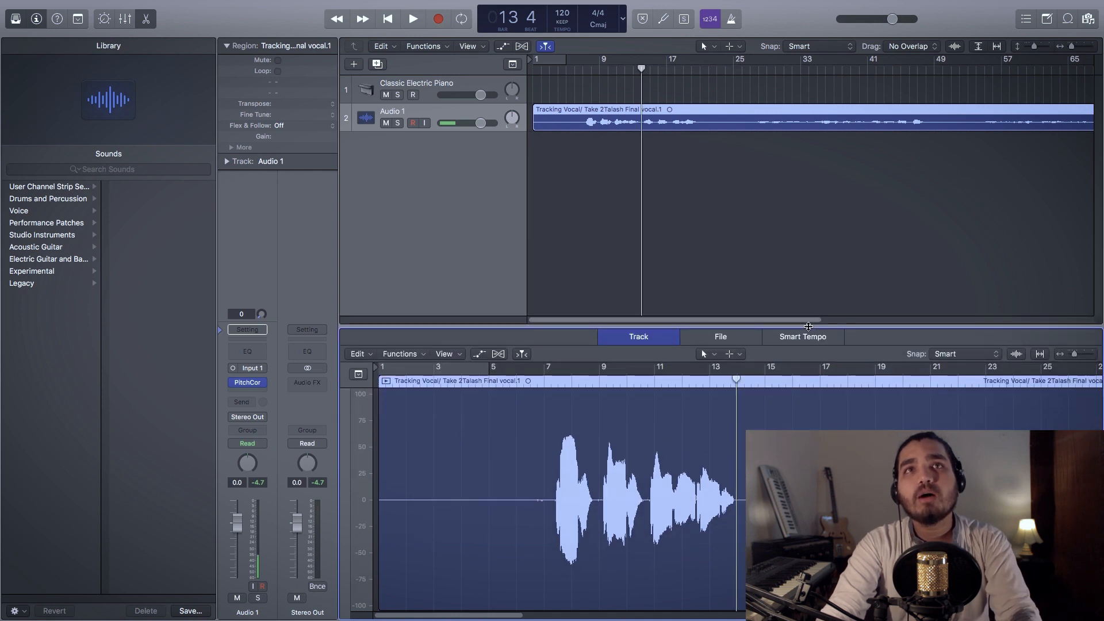
left_click(501, 356)
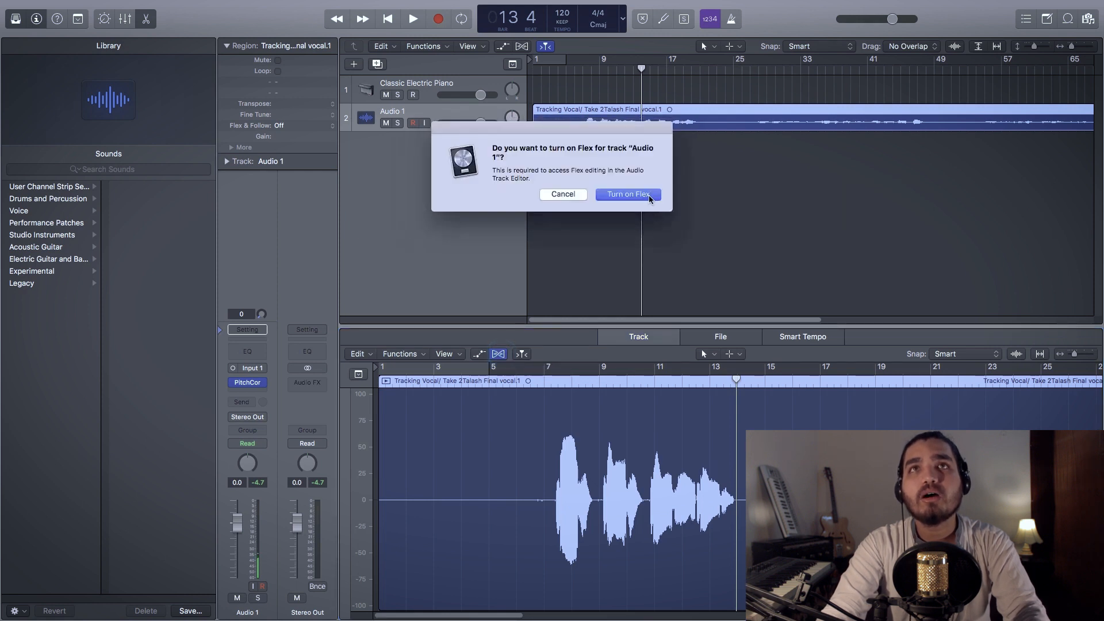
left_click(628, 194)
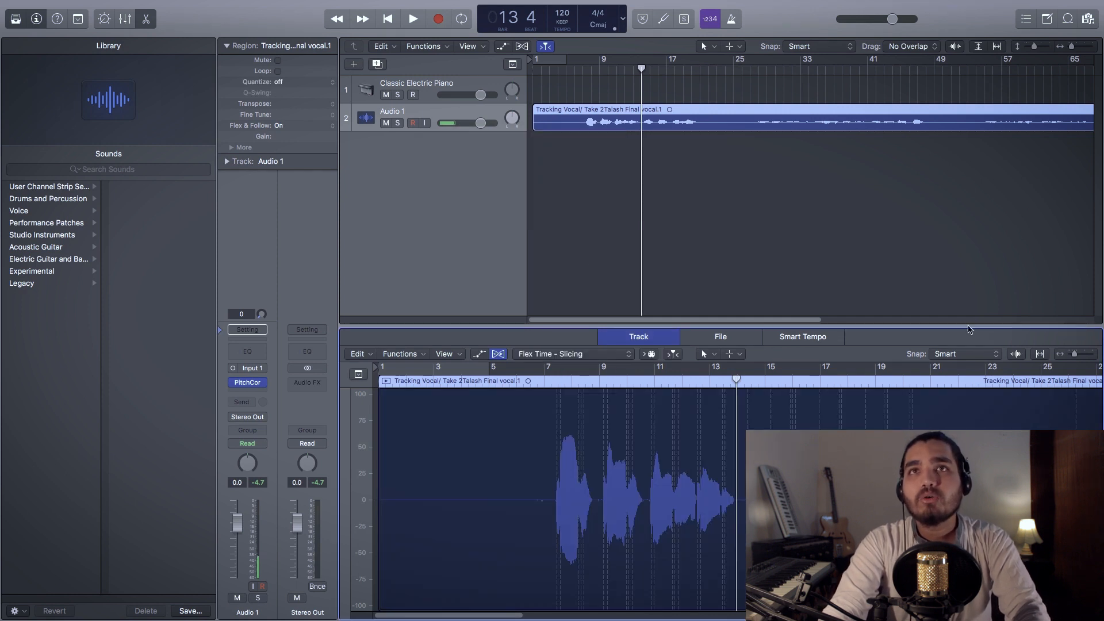
left_click_drag(1075, 357, 1071, 355)
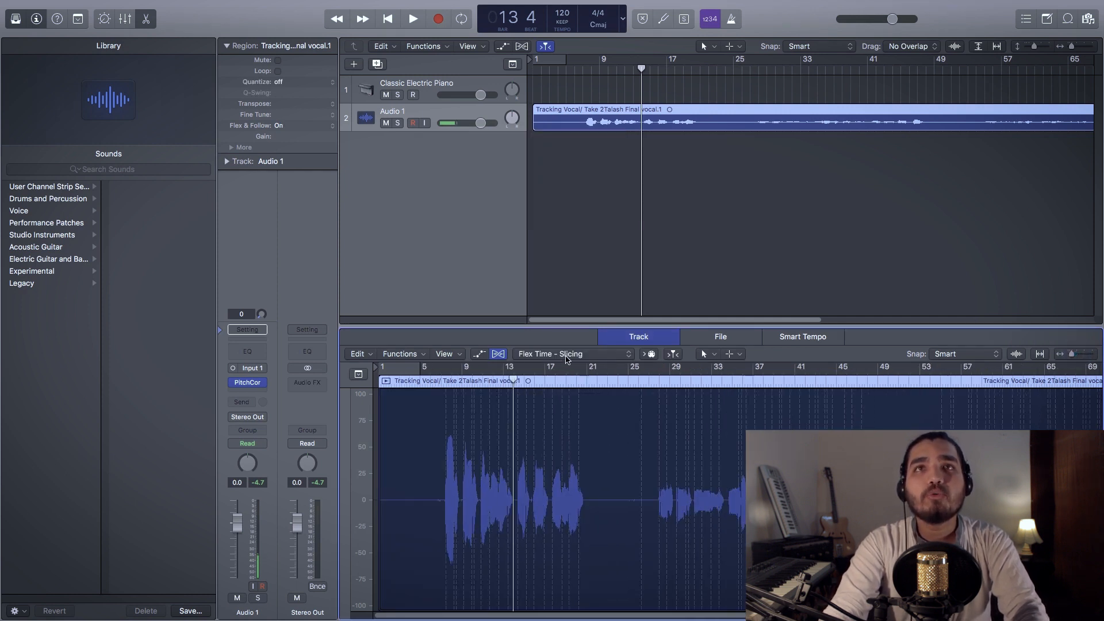
Switch the Audio 1 track's Flex mode to Flex Pitch and move the playhead to bar 7, just before the first vocal notes
left_click(561, 355)
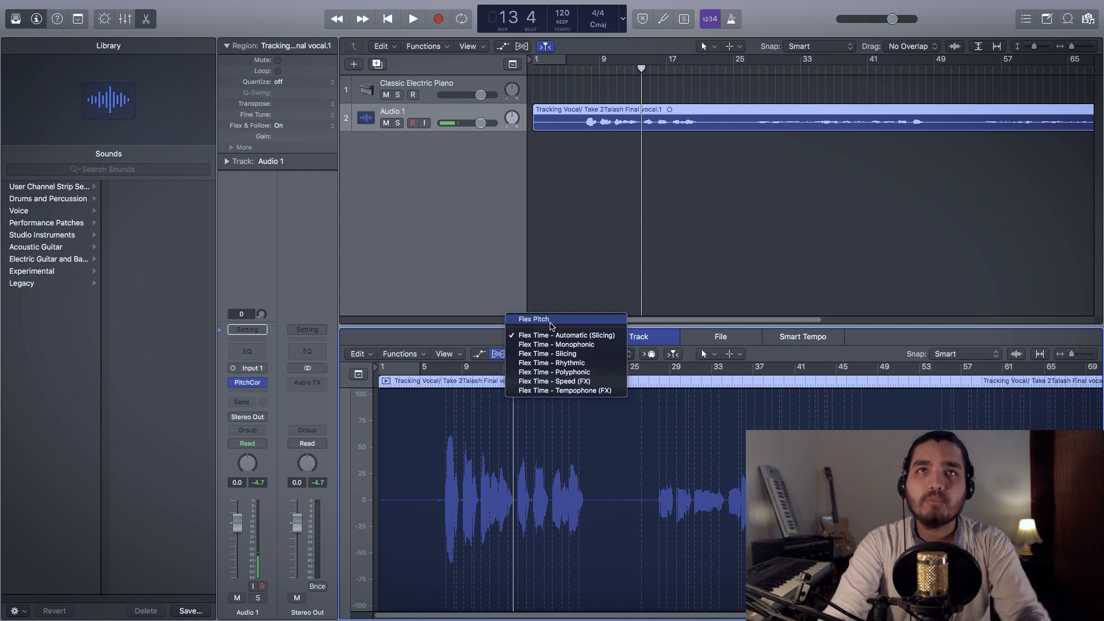
left_click(549, 322)
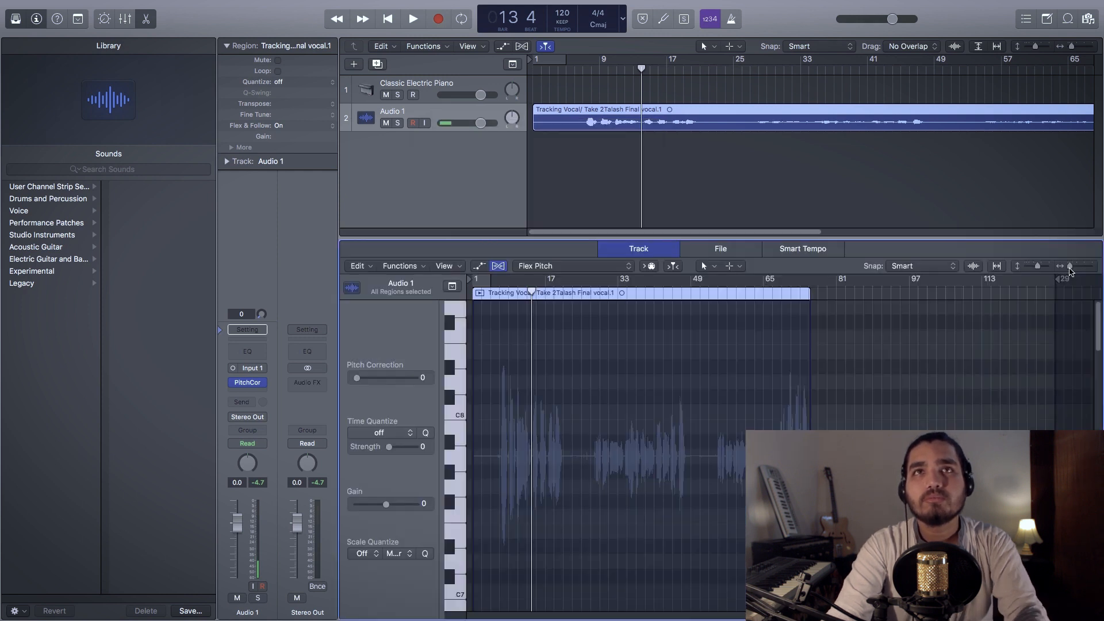
left_click(559, 267)
left_click(559, 267)
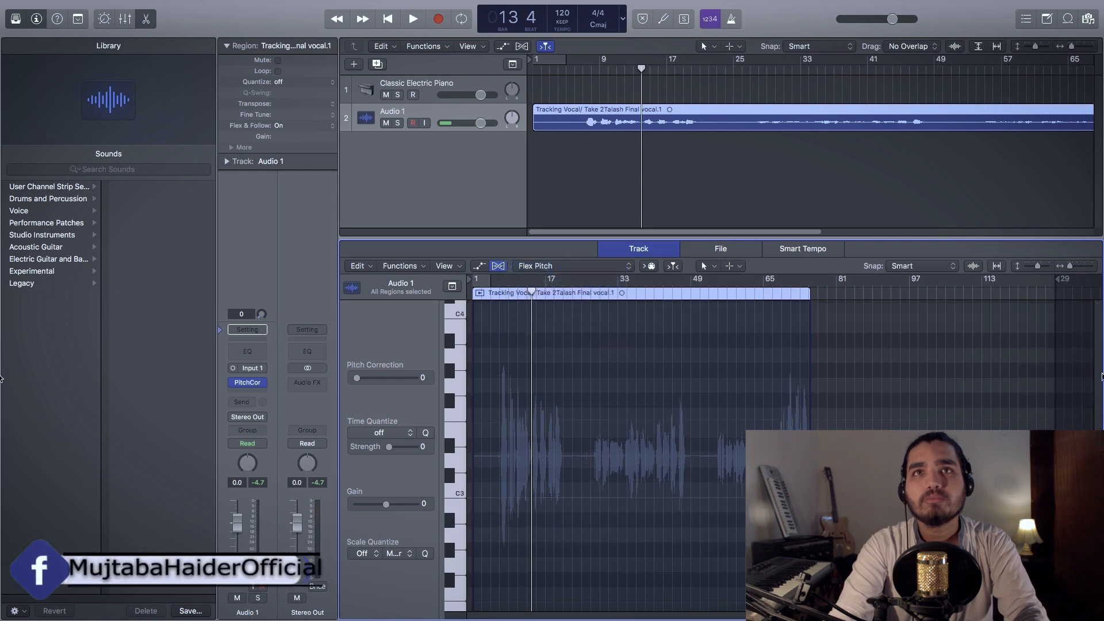
left_click(1076, 268)
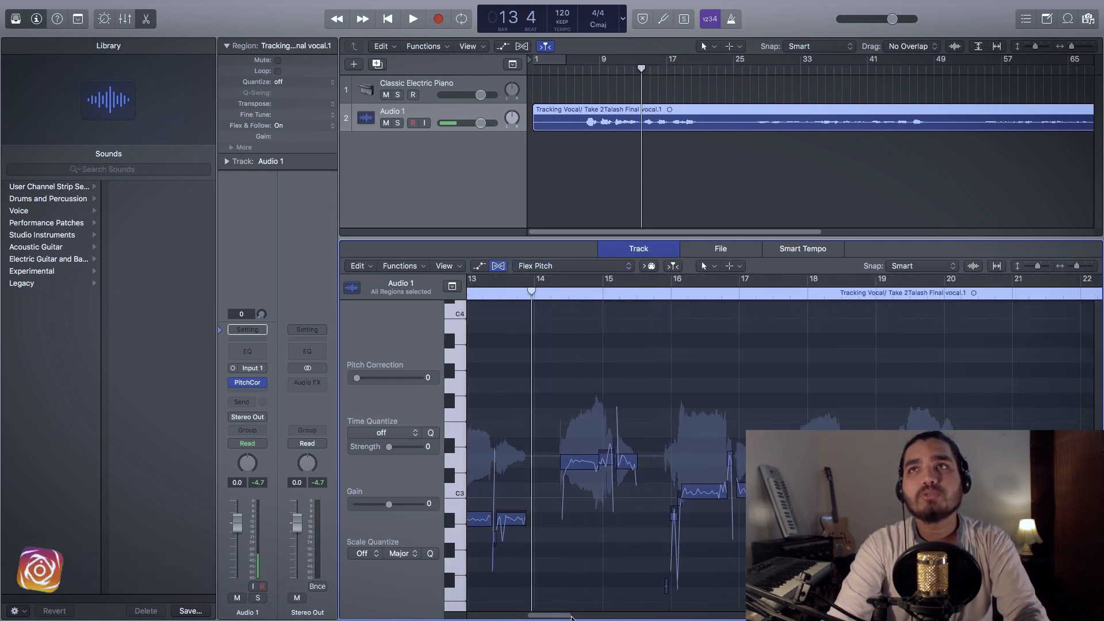
left_click(1072, 270)
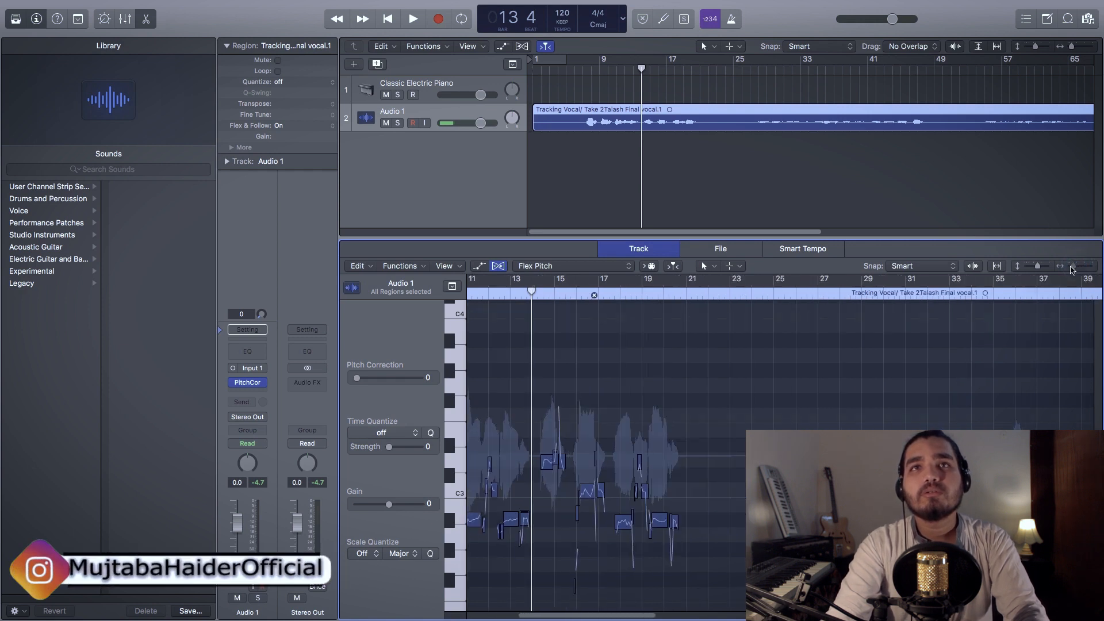
scroll(651, 617, "left", 5)
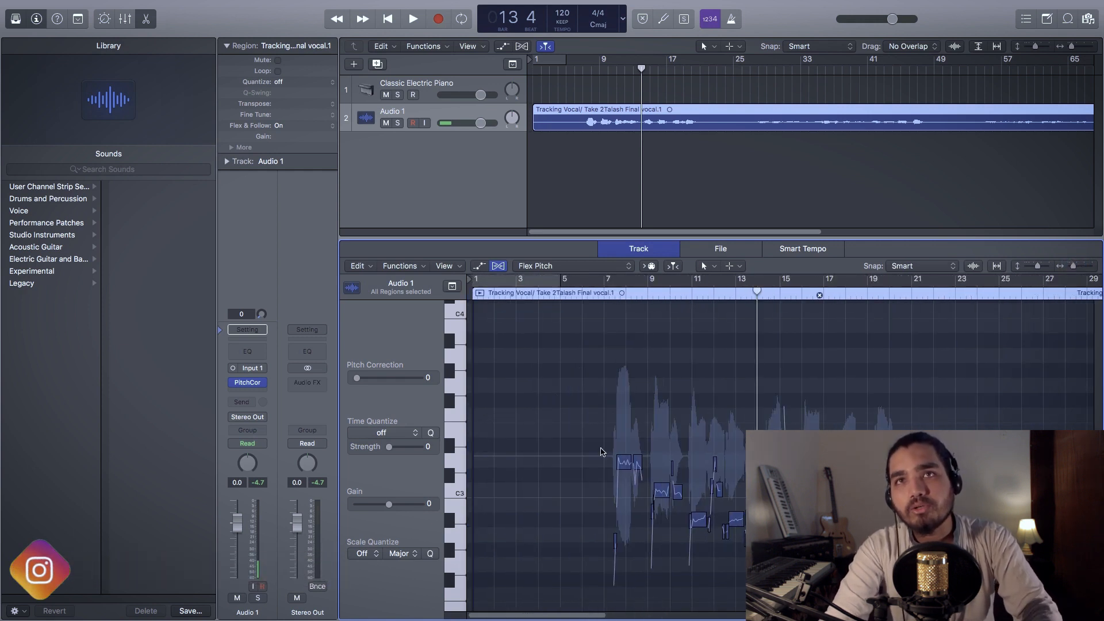
left_click(610, 291)
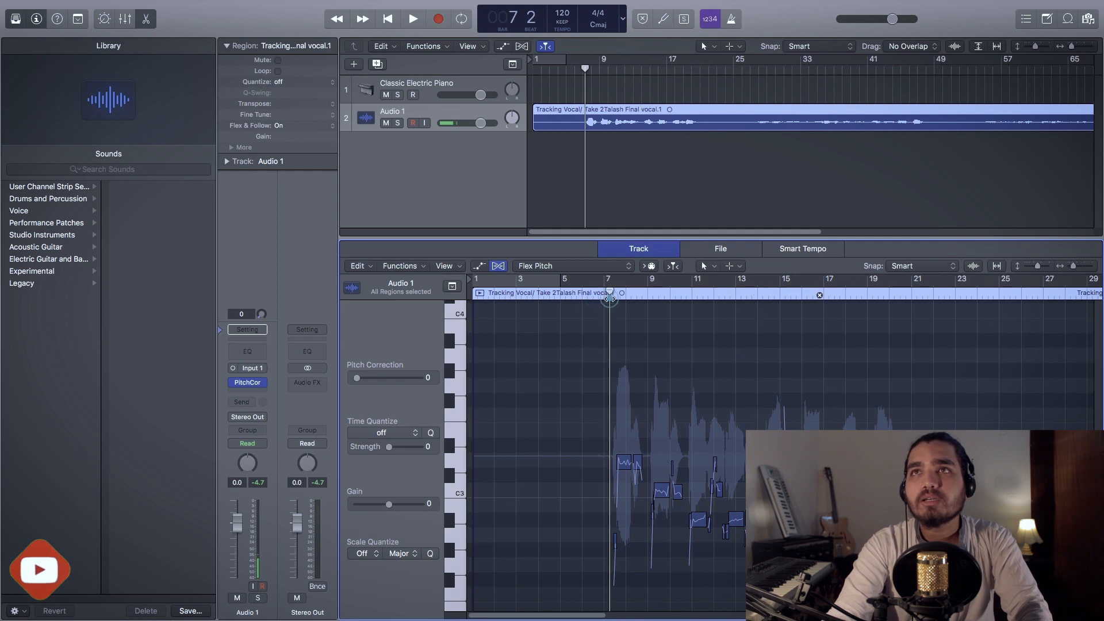
Select all detected notes of the vocal region and set them to perfect pitch
left_click_drag(1070, 268, 1076, 269)
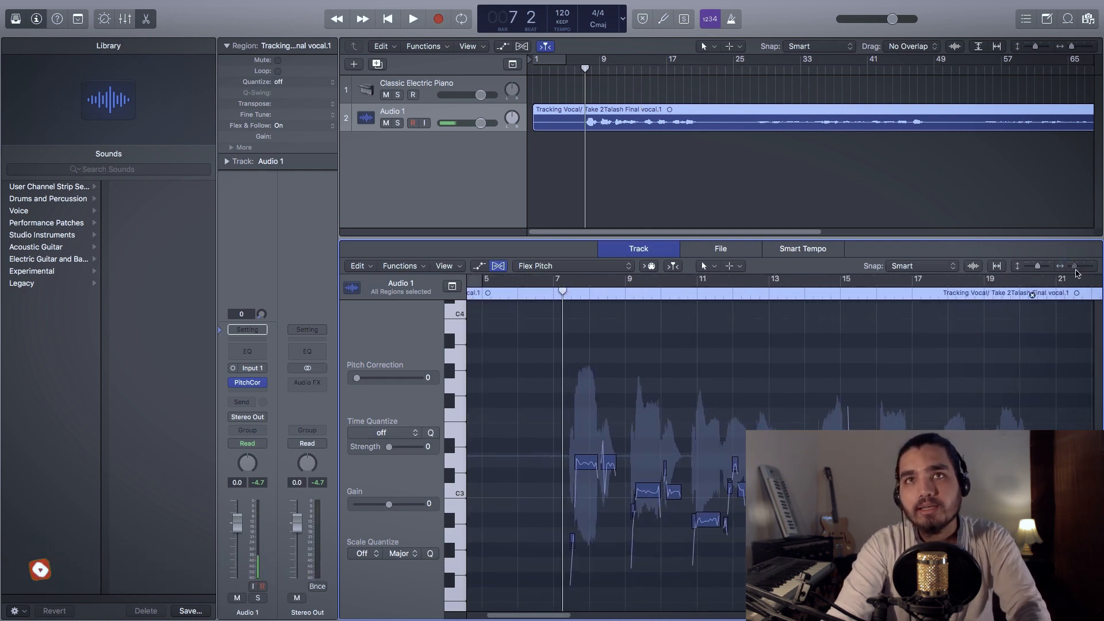
left_click_drag(1043, 388, 555, 610)
right_click(592, 470)
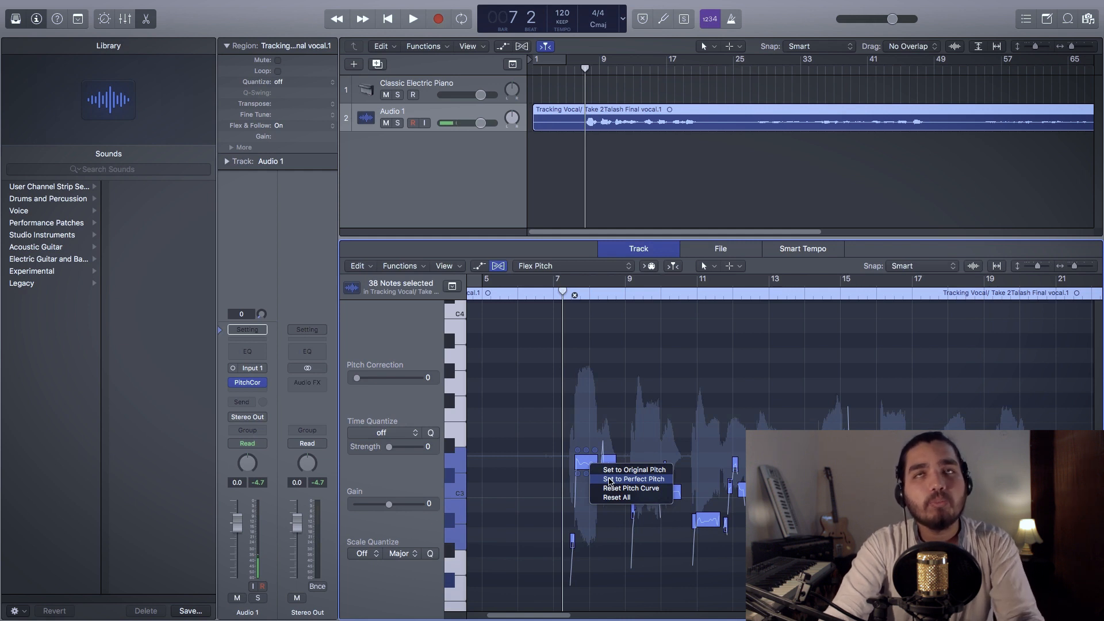
left_click(610, 480)
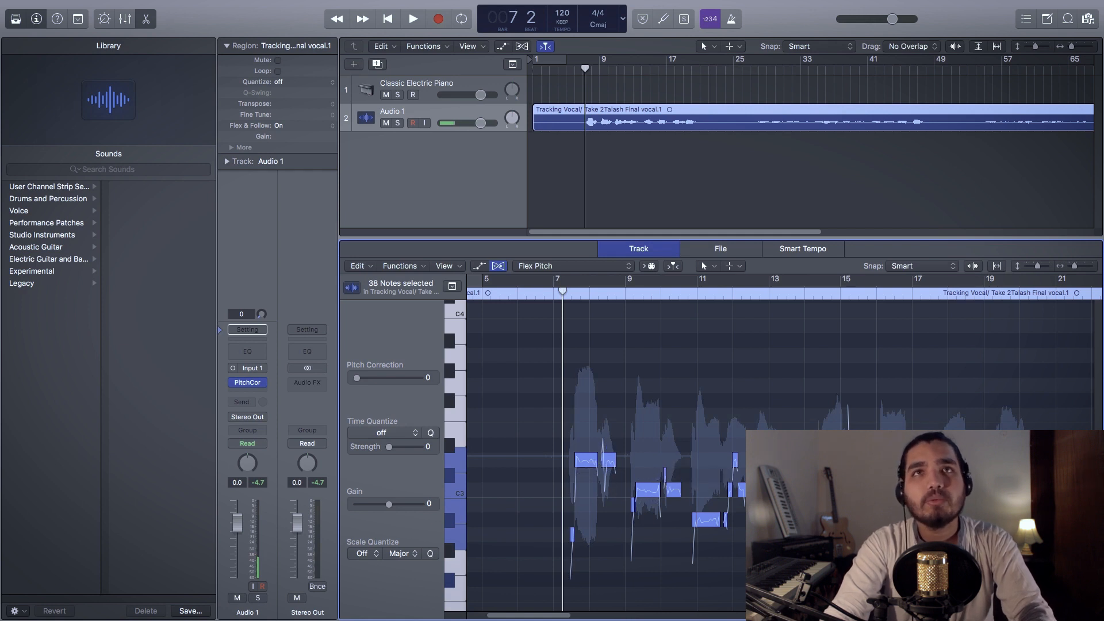
Play the vocal from bar 7 to hear the corrected notes, and stop playback in bar 10
left_click(561, 292)
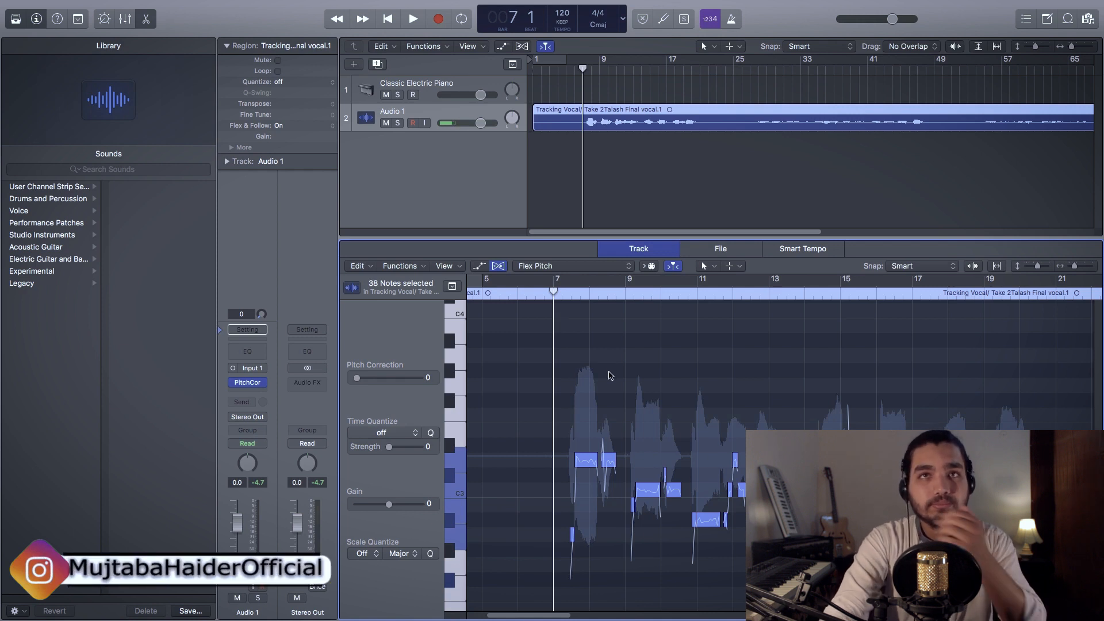
key("space")
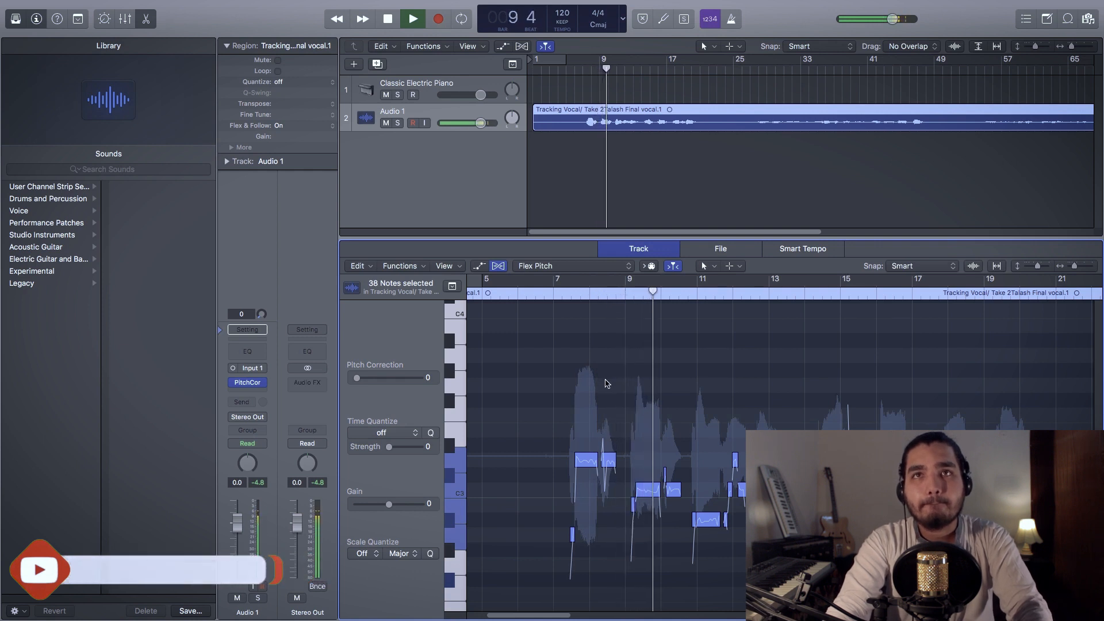
key("space")
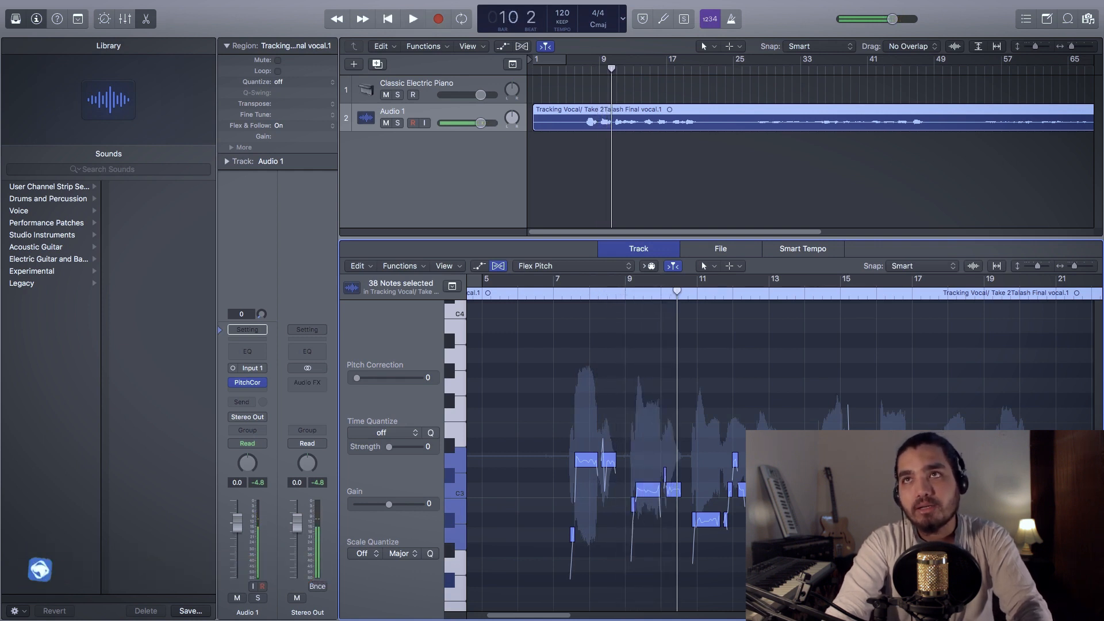
Raise the two main notes between bars 9 and 11 by a semitone to C#3, play the passage and stop playback
left_click(764, 383)
left_click_drag(1075, 266, 1077, 266)
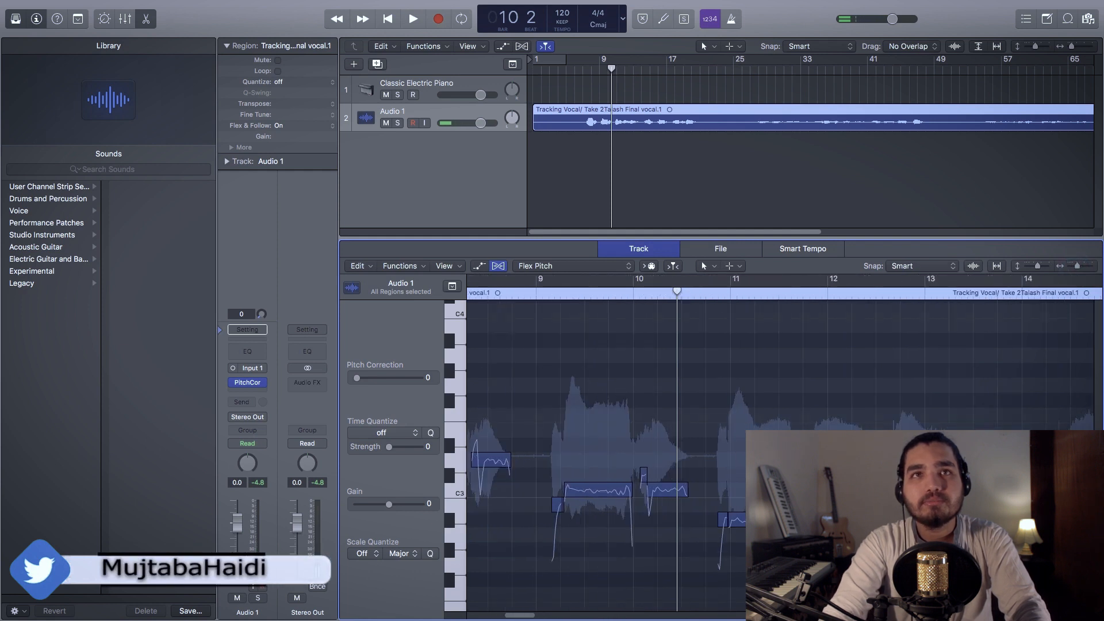
left_click(556, 301)
left_click_drag(729, 491, 591, 476)
left_click(487, 297)
left_click(471, 298)
key("space")
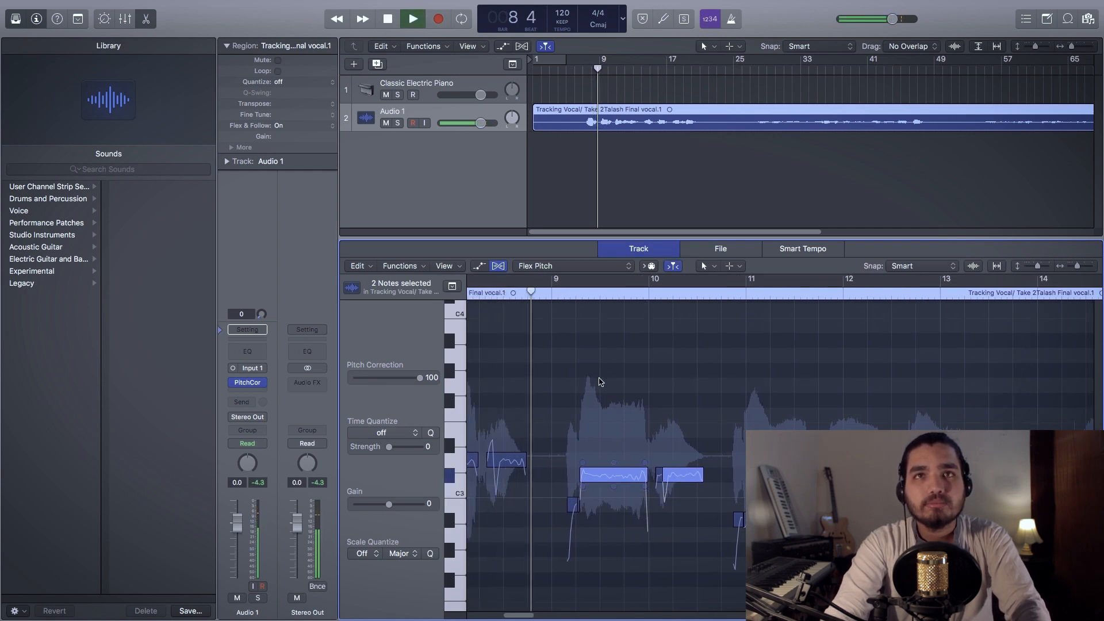
key("space")
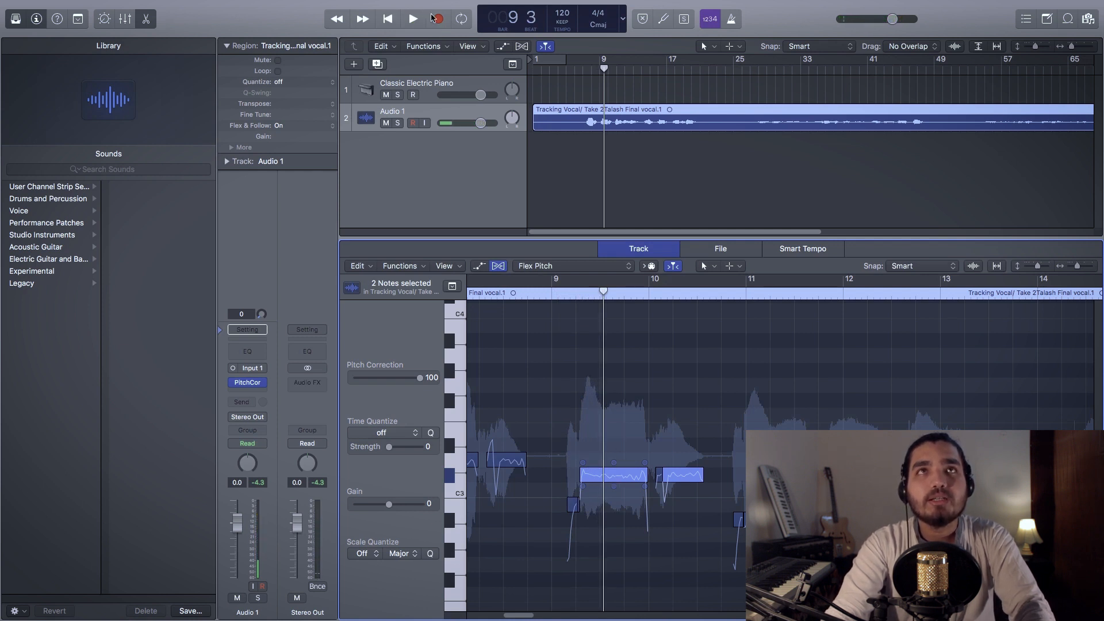
Select the Classic Electric Piano track and load the Grand Piano with Pad & Choir patch from the Piano sounds
left_click(441, 92)
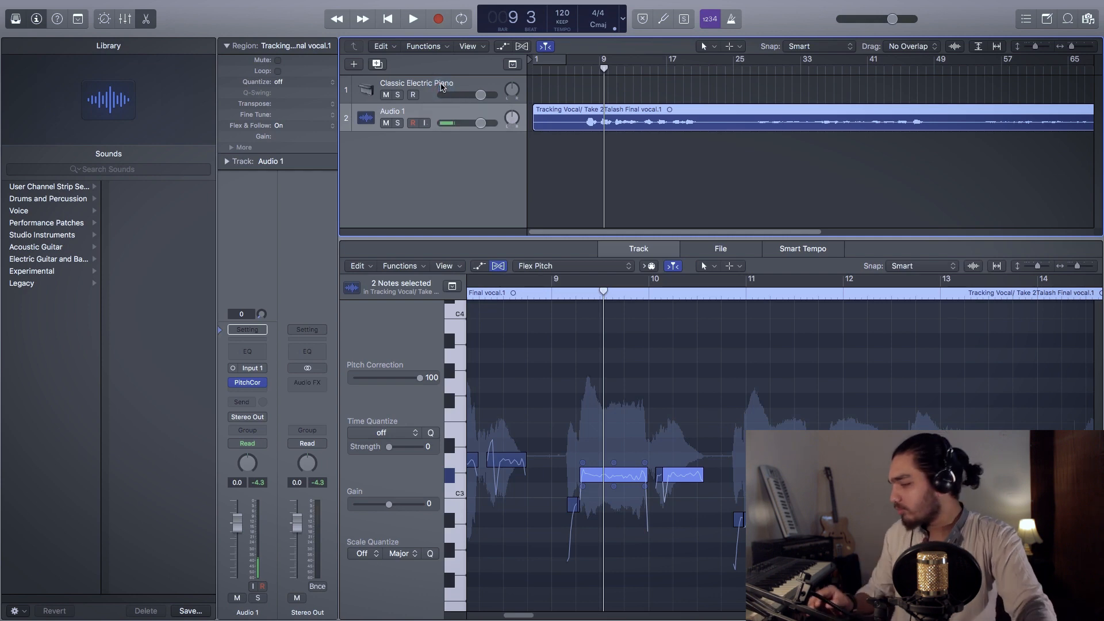
left_click(441, 88)
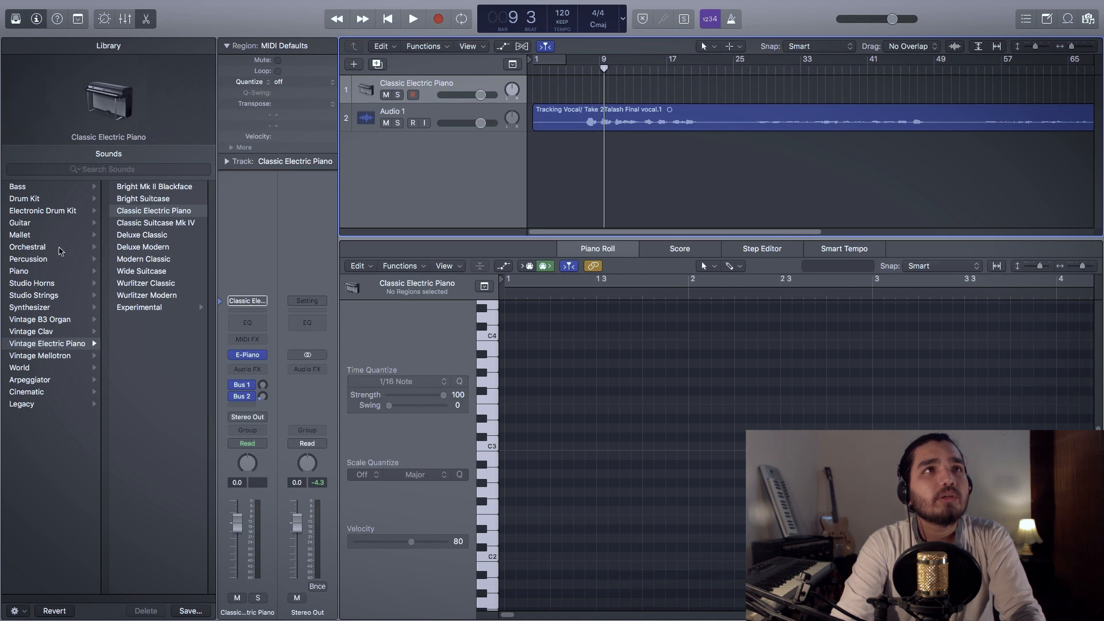
left_click(57, 282)
left_click(62, 272)
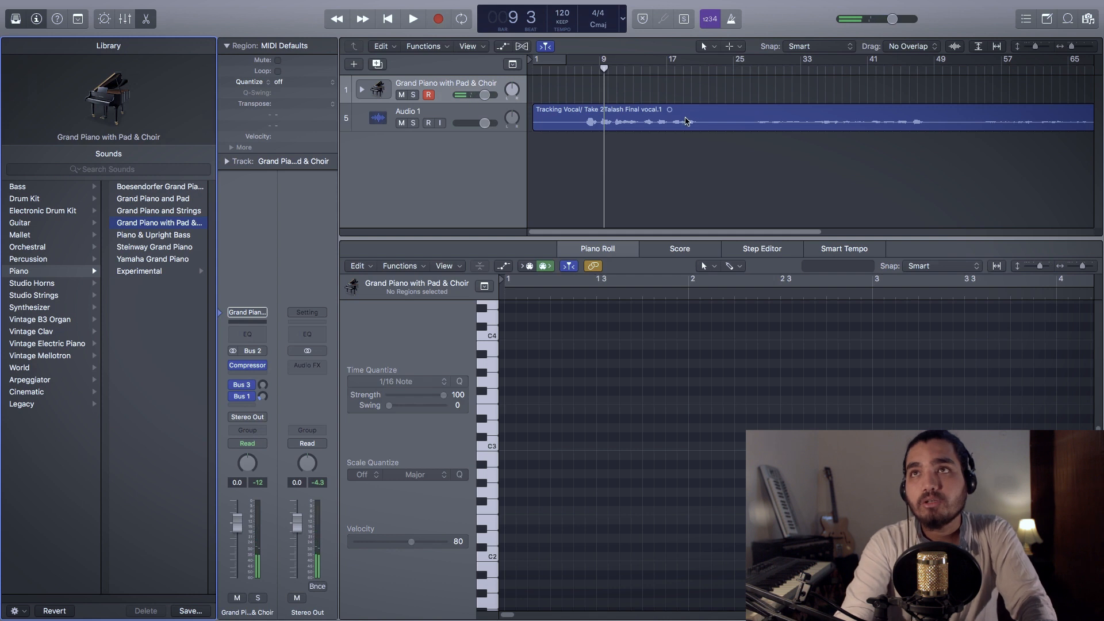
Select the vocal region on Audio 1 again and move the playhead back to bar 7, beat 2
left_click(685, 121)
left_click_drag(1078, 267, 1076, 268)
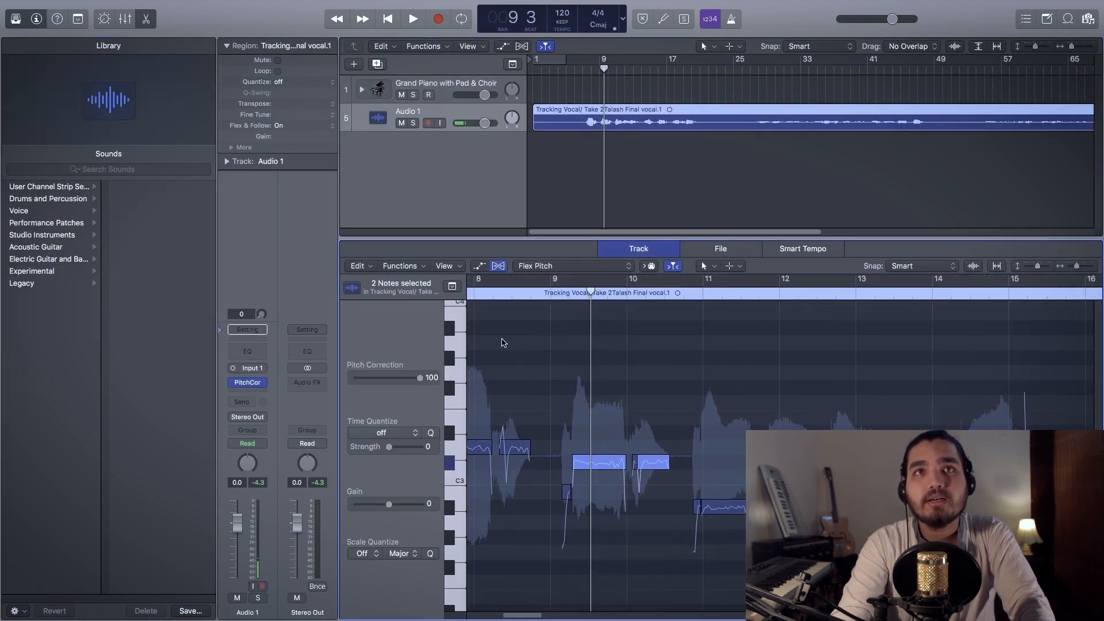
mouse_move(495, 294)
left_mouse_down()
mouse_move(460, 306)
mouse_move(494, 307)
left_mouse_up()
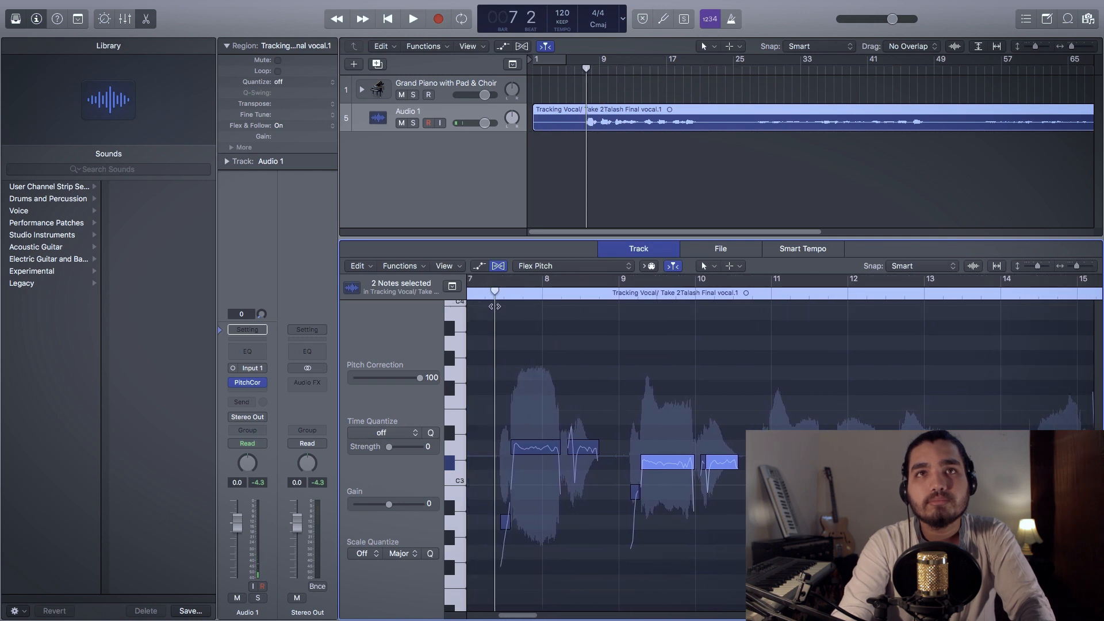
Select the group of notes between bars 9 and 11, lower them by a semitone, then play the passage and stop
left_click(623, 355)
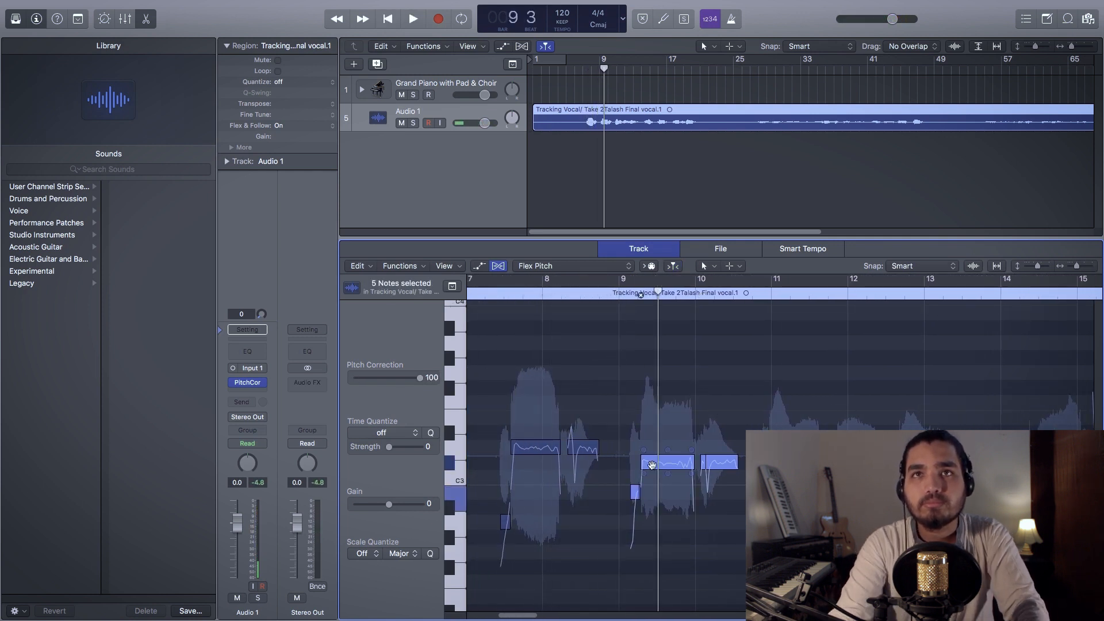
left_click_drag(651, 463, 651, 480)
key("space")
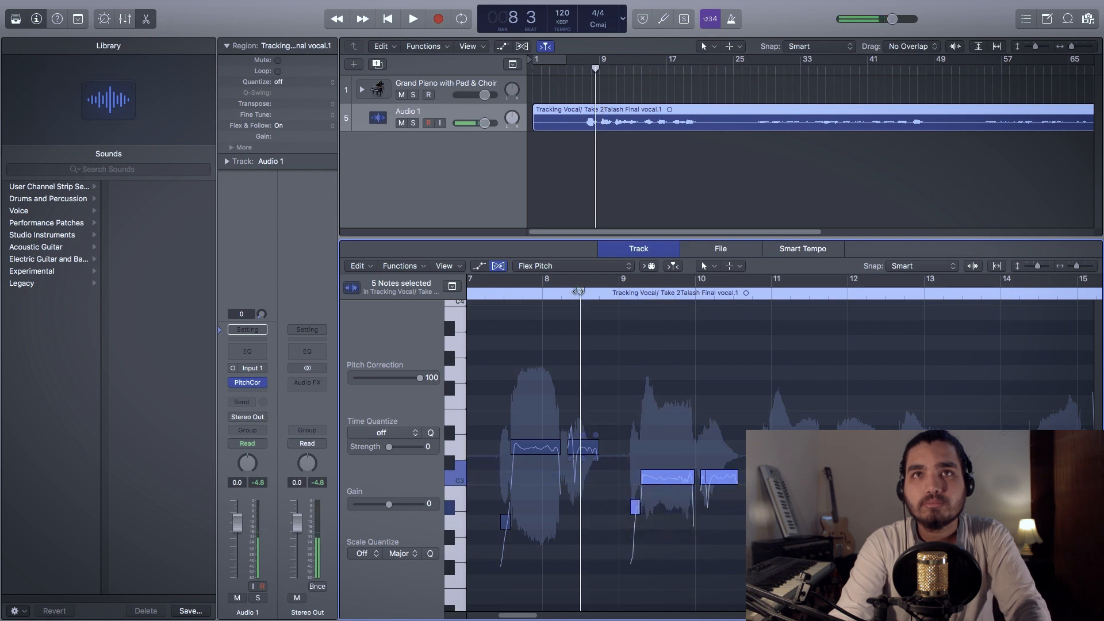
left_click(720, 371)
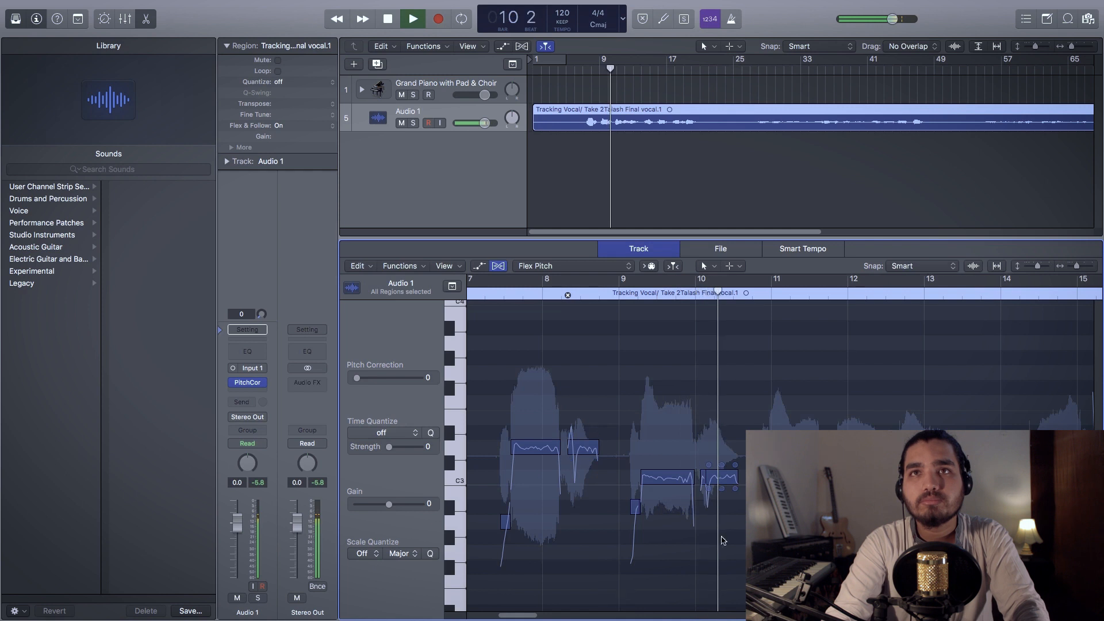
key("space")
Try the long note after bar 10 two semitones lower, play it from bar 9 and return it to C3
left_click_drag(723, 479, 722, 508)
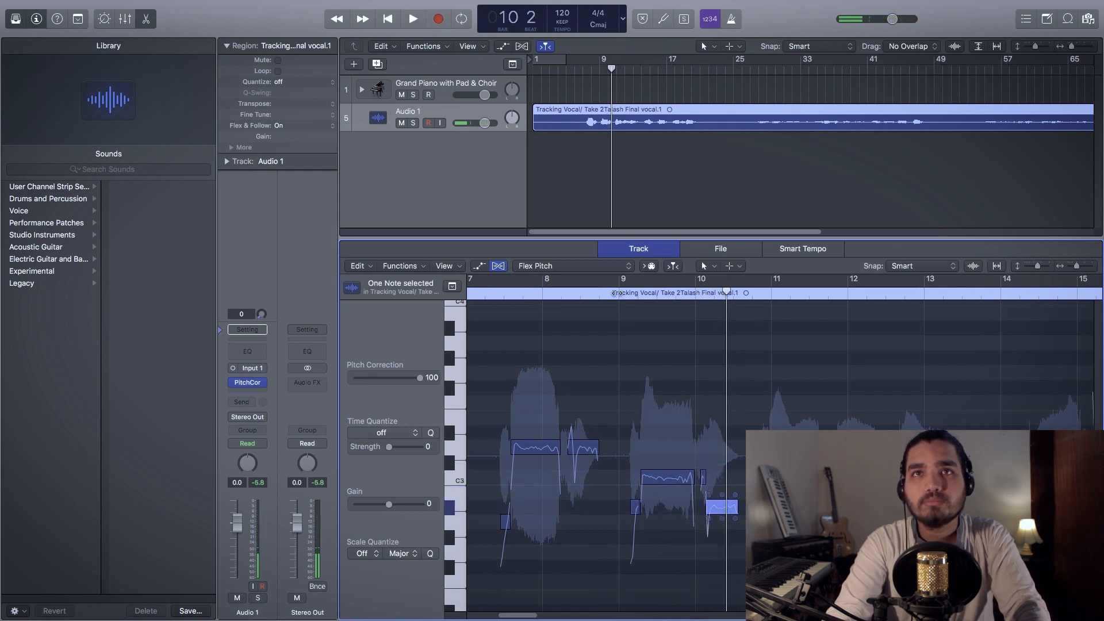
double_click(617, 293)
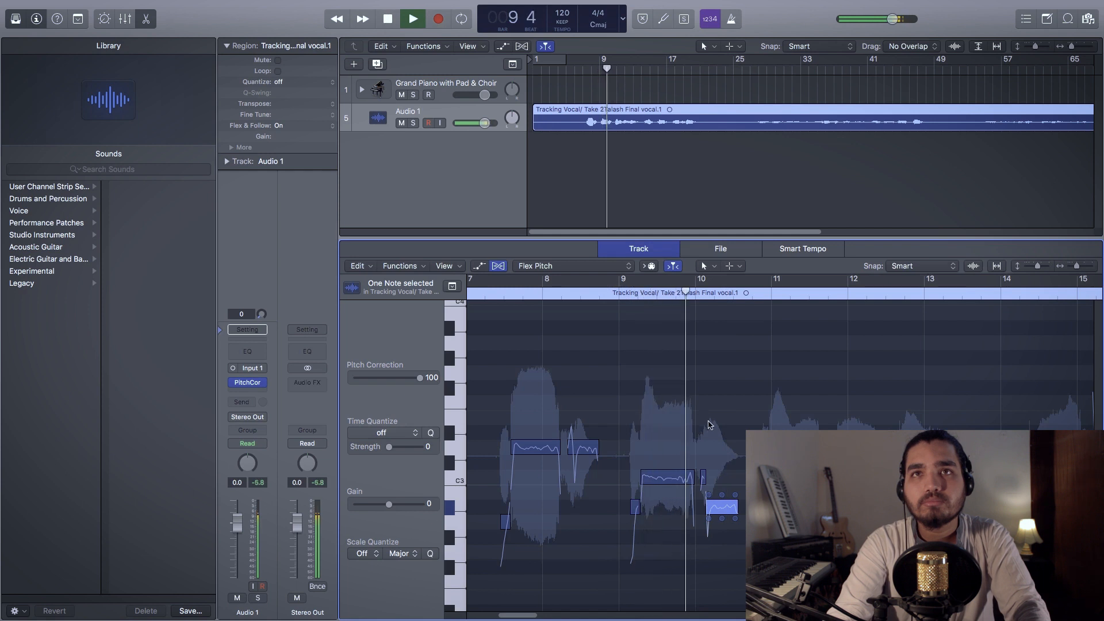
key("space")
left_click_drag(722, 475, 722, 477)
Select the Grand Piano track to compare the melody's pitch by ear, and reselect the vocal region
left_click_drag(1078, 265, 1080, 265)
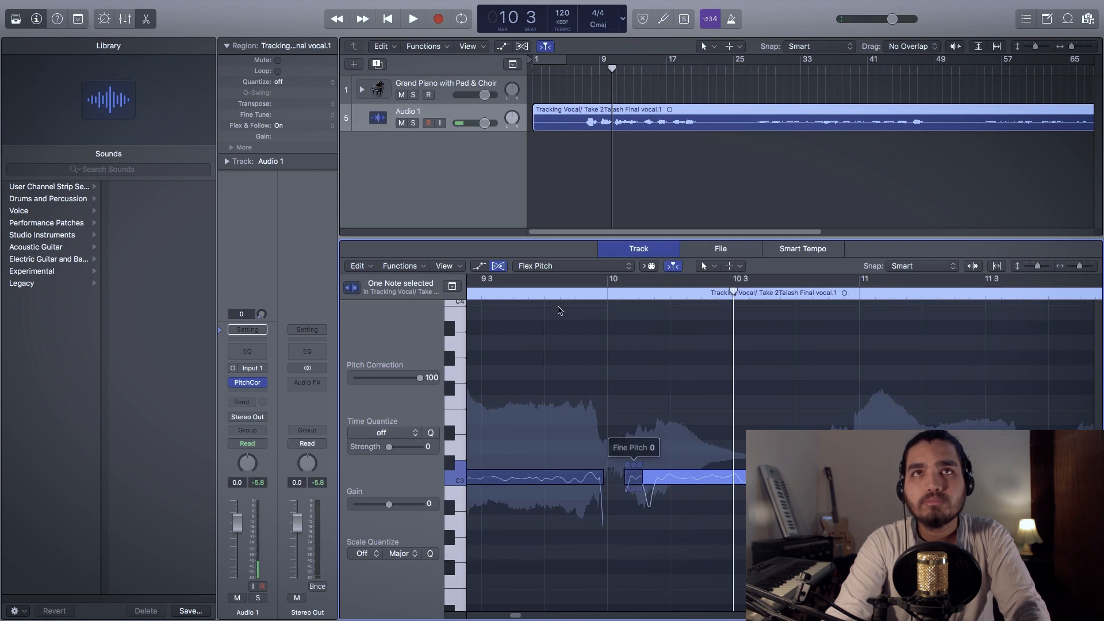
left_click(446, 84)
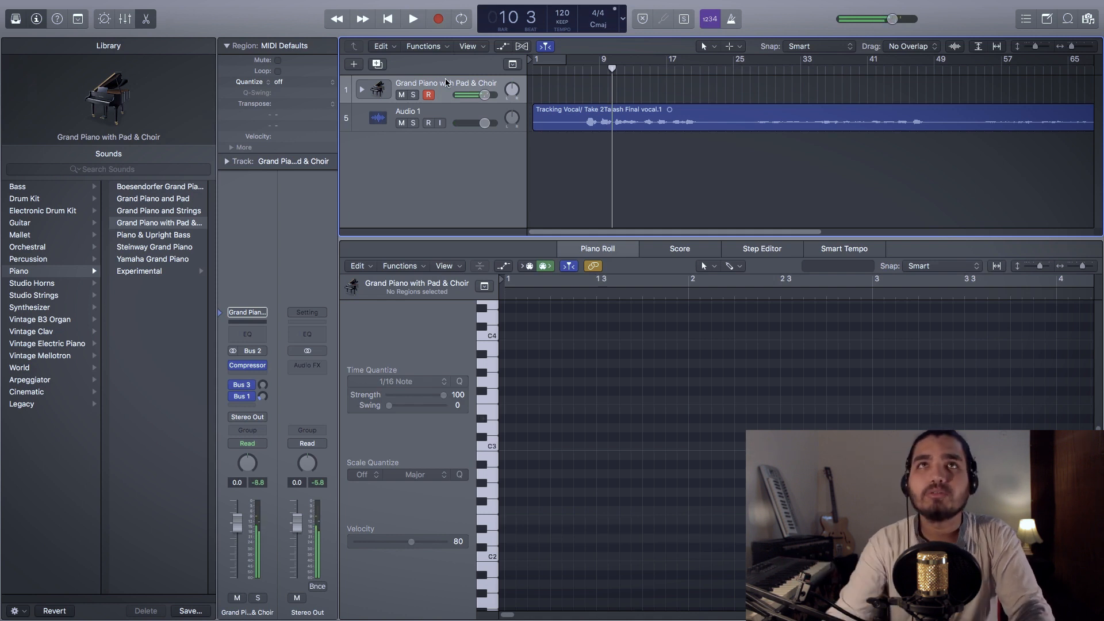
left_click(562, 126)
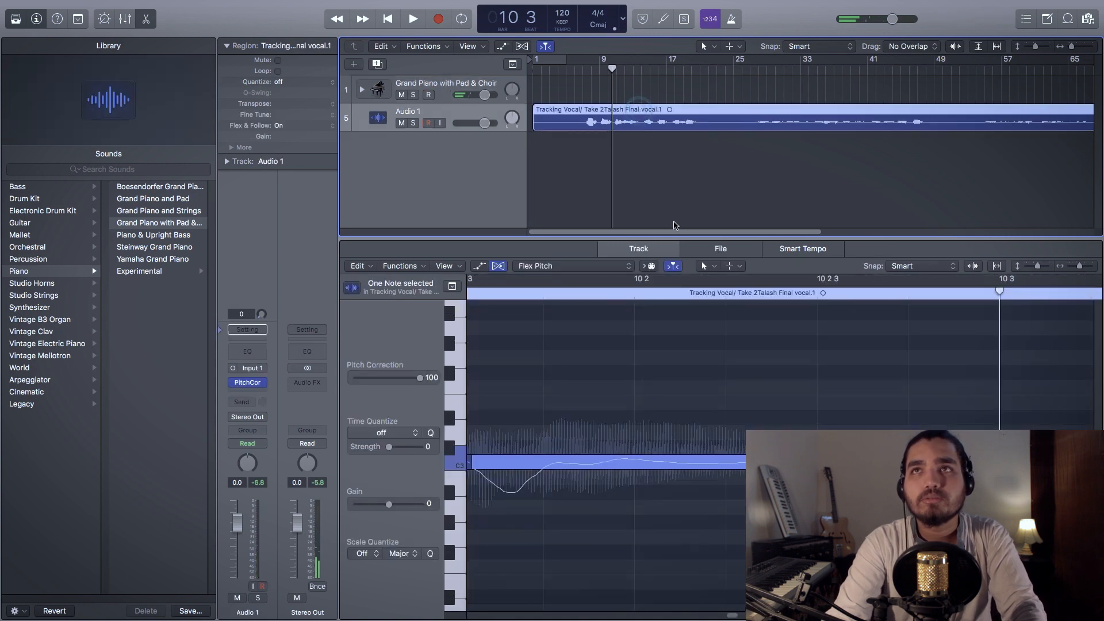
Raise the short note just after bar 10 two semitones to D3, play the vocal through to bar 13 and stop playback
left_click_drag(1079, 267, 1079, 267)
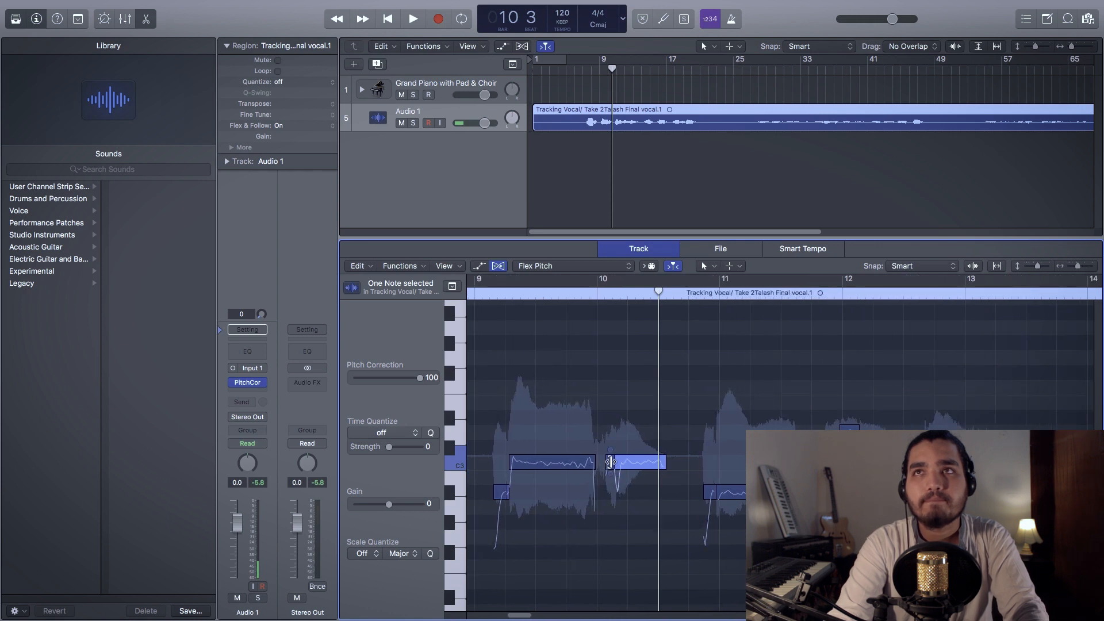
left_click_drag(1077, 266, 1079, 265)
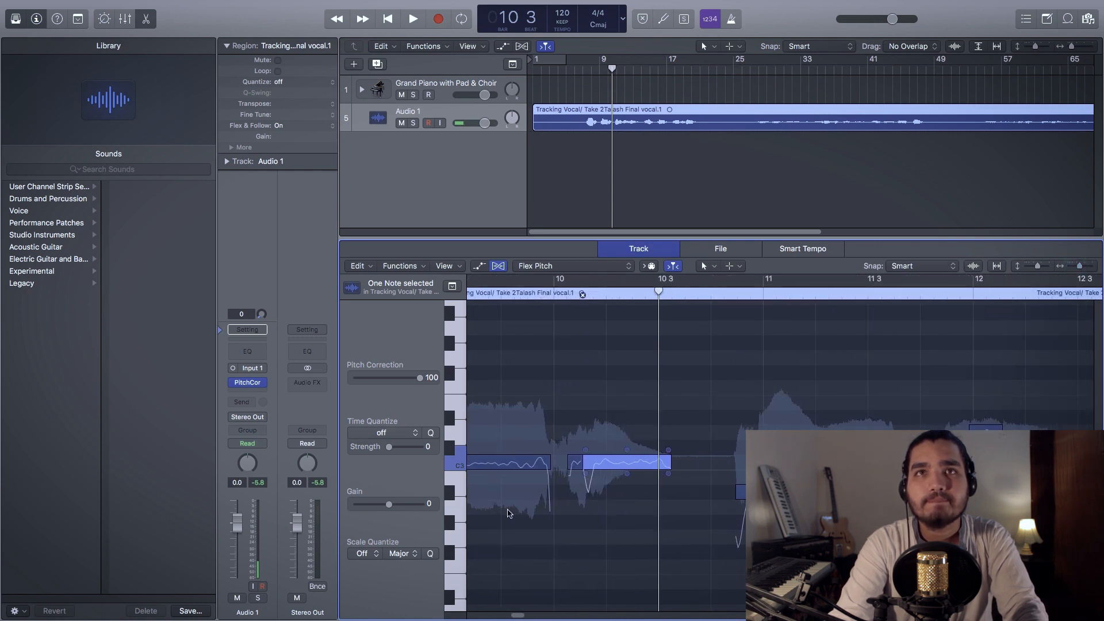
left_click_drag(576, 463, 576, 432)
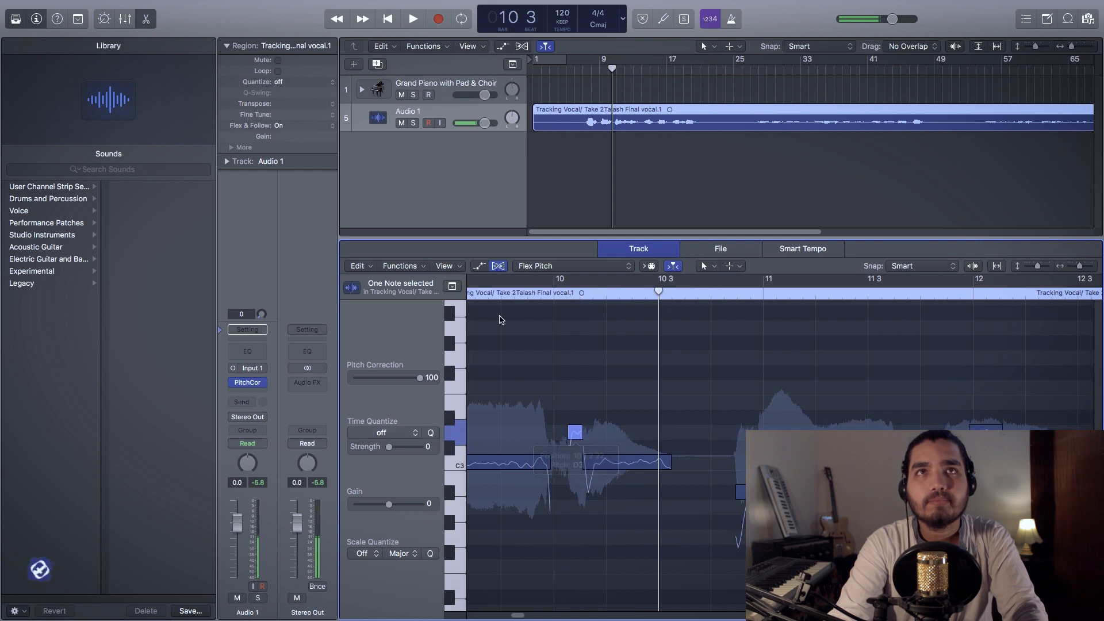
key("comma")
key("space")
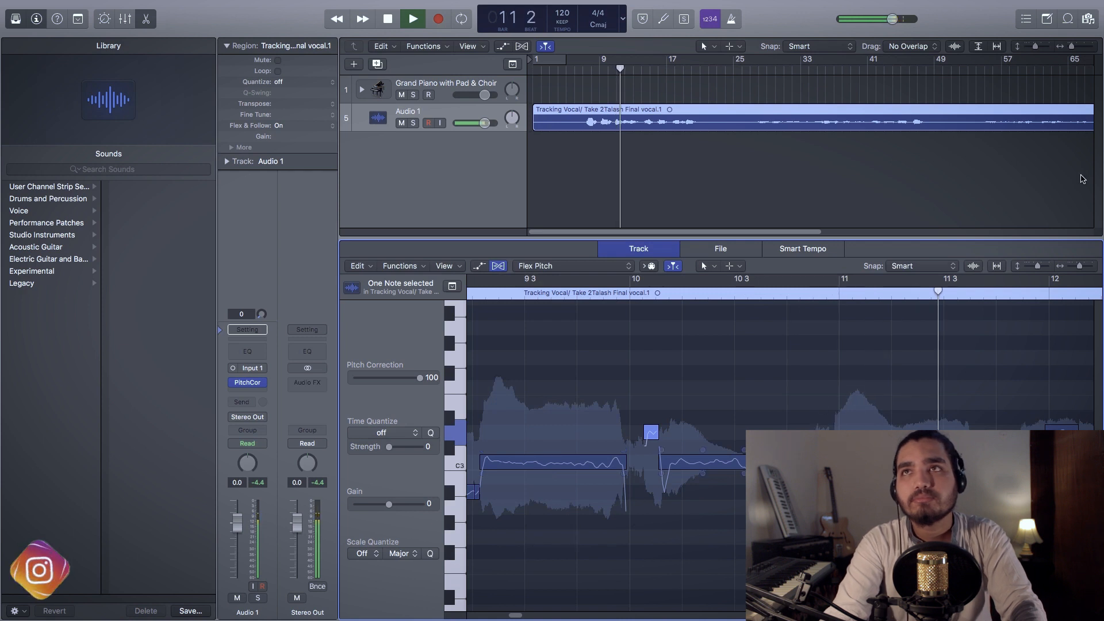
left_click_drag(1079, 267, 1076, 267)
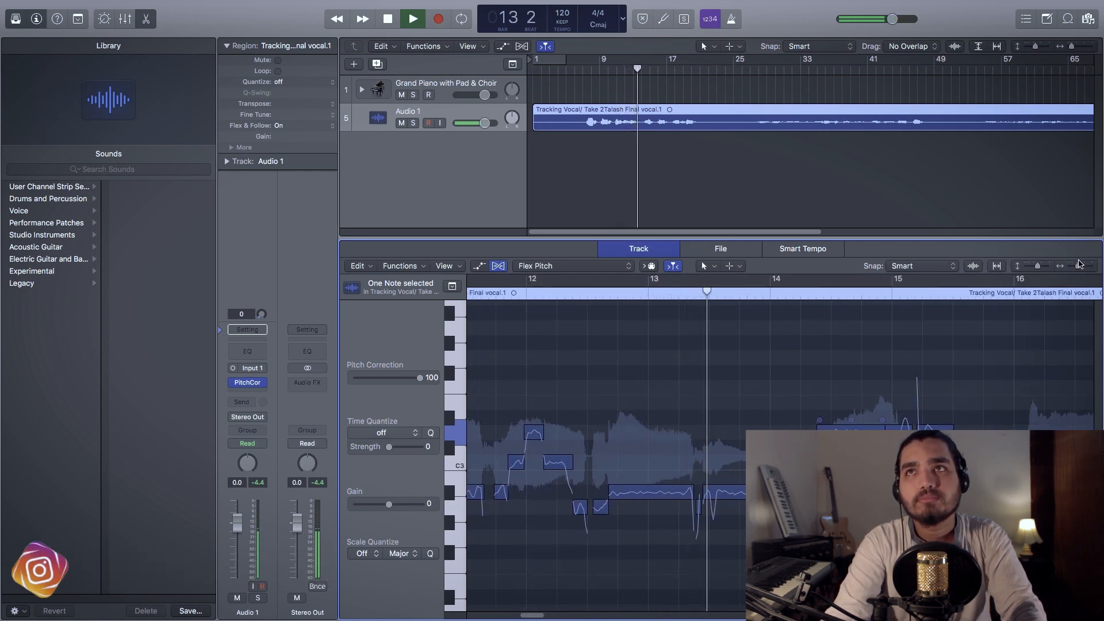
left_click_drag(1076, 266, 1073, 267)
key("space")
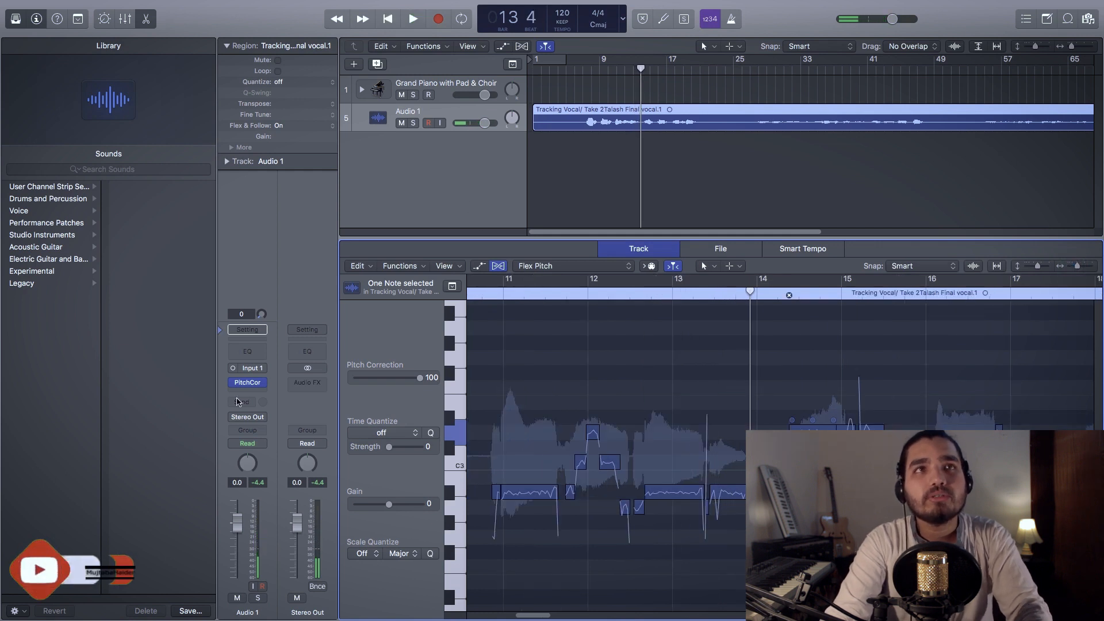
Set the Response of the vocal track's Pitch Correction plug-in to about 62 ms and close the plug-in window
left_click(247, 383)
left_click_drag(447, 300, 438, 291)
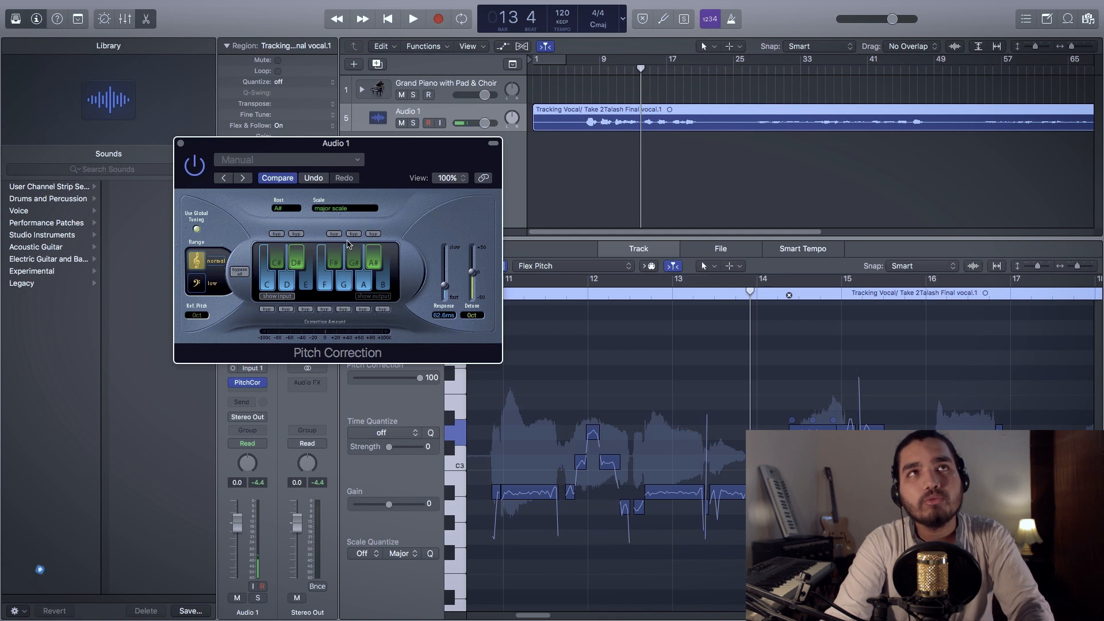
key("super+w")
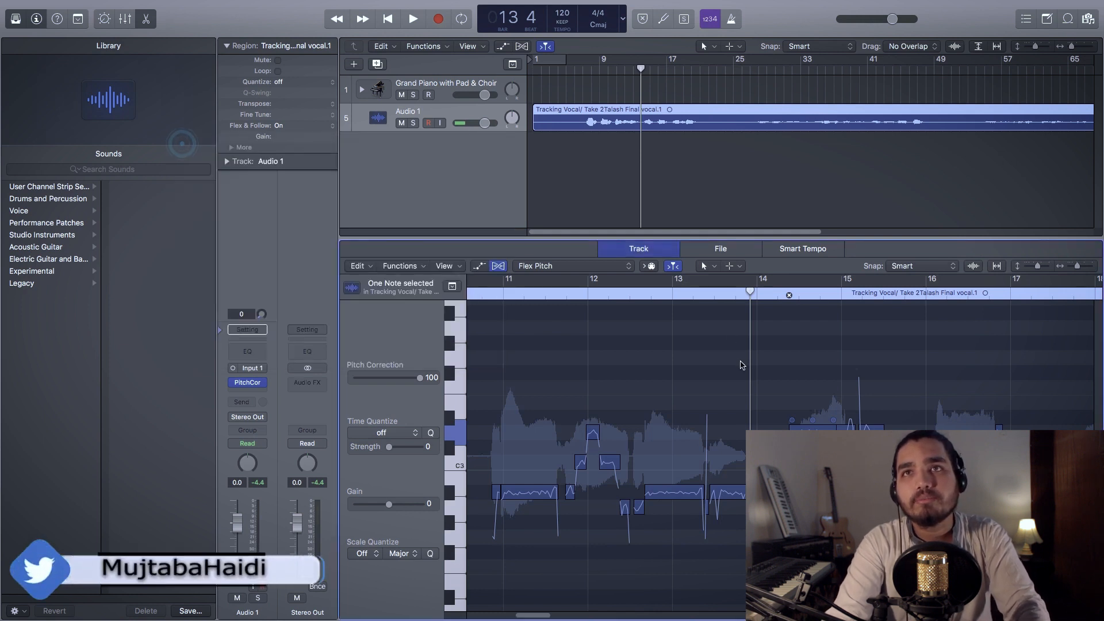
Play the vocal from bar 13 to bar 17, replay it from just after bar 14 and stop playback
key("space")
left_click_drag(1077, 266, 1075, 268)
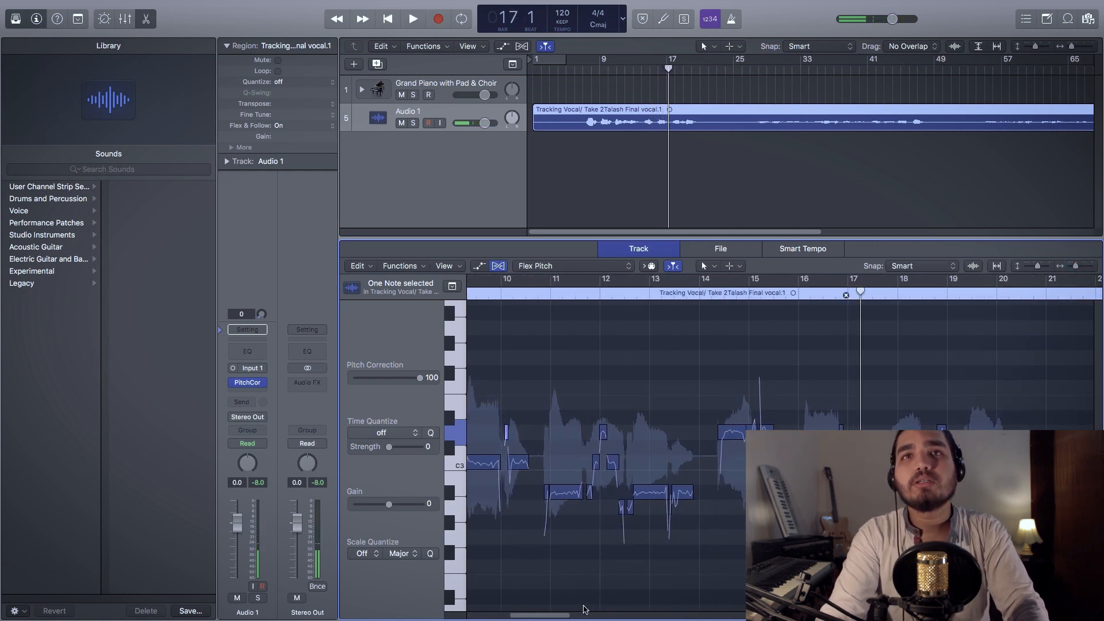
left_click(586, 614)
left_click_drag(616, 615, 569, 618)
left_click(583, 296)
key("space")
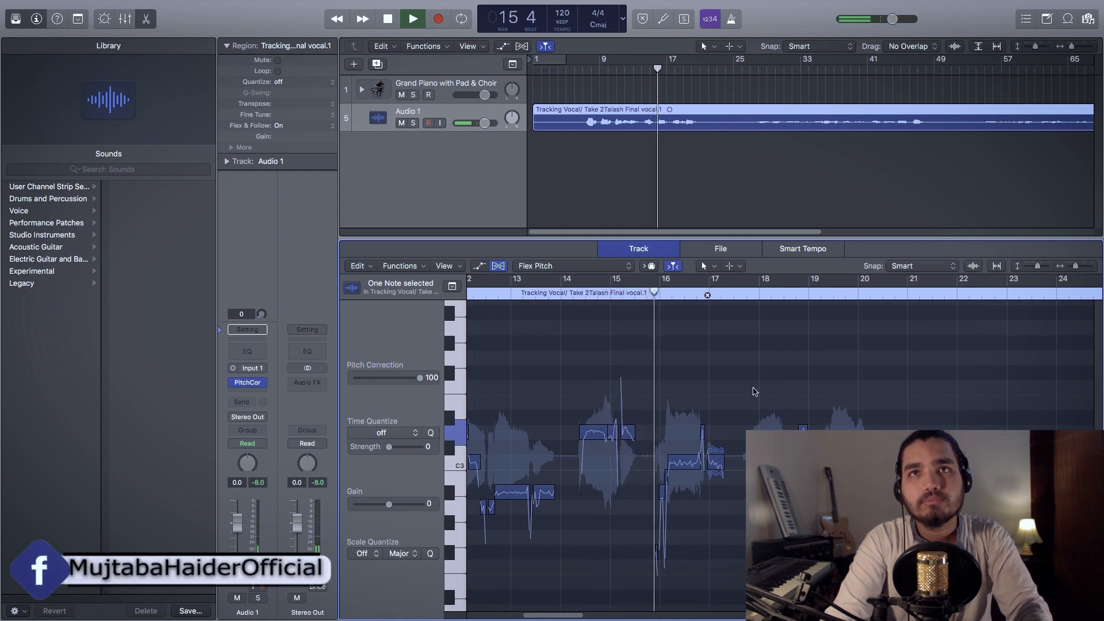
key("space")
Raise the short note just after the start of bar 16 to C3, and play the passage through bar 16
left_click_drag(1075, 266, 1081, 266)
left_click_drag(599, 477, 599, 462)
left_click(494, 294)
key("space")
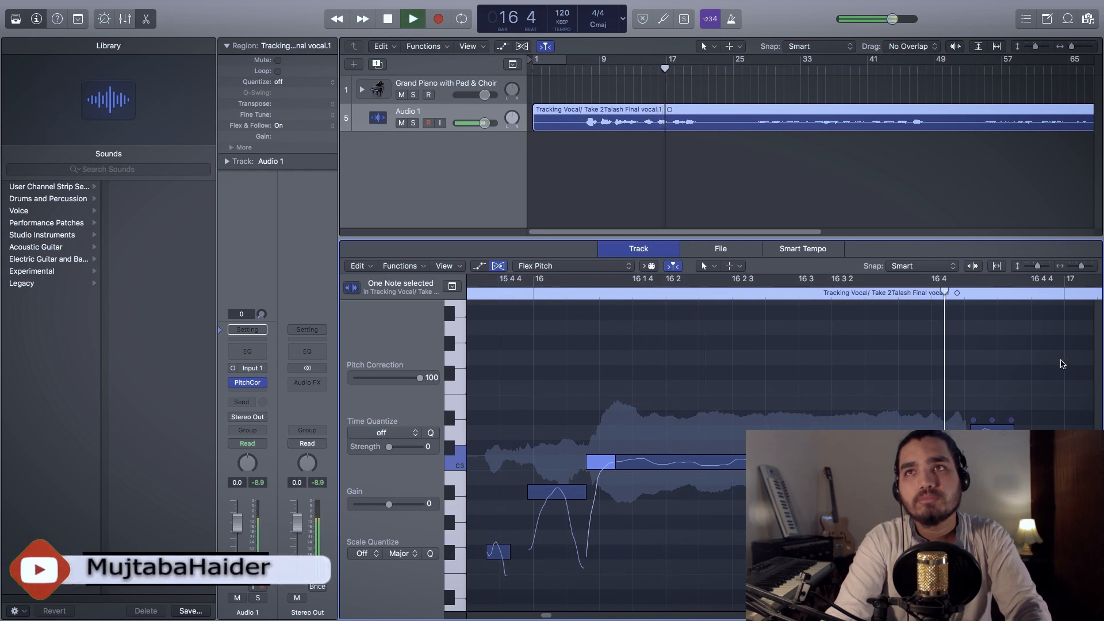
key("space")
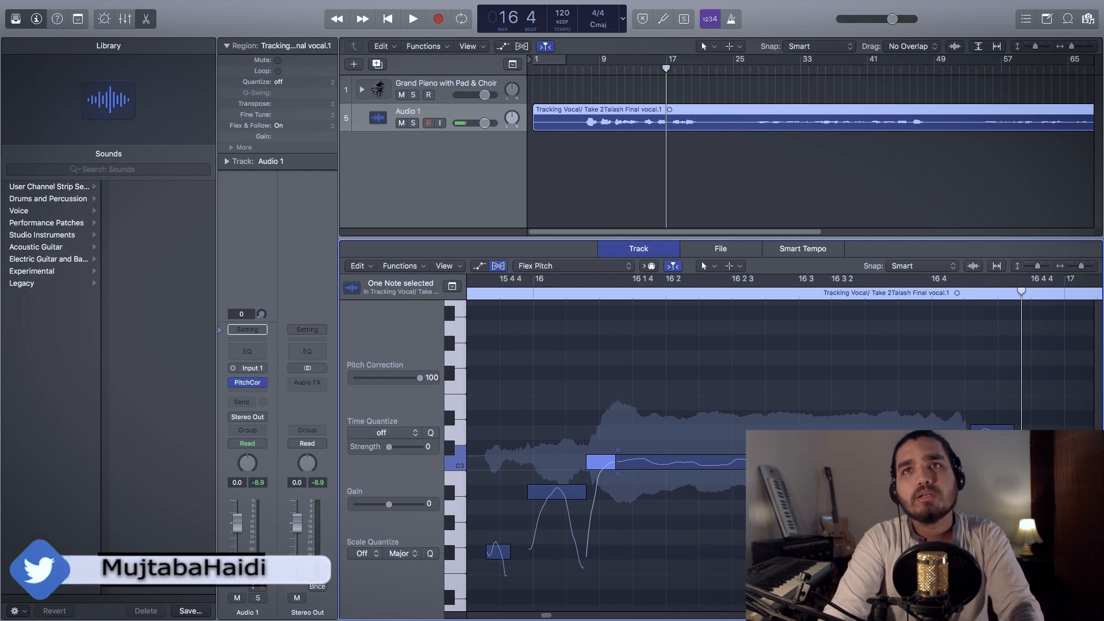
Select the long C3 note in bar 16 and play the vocal into bar 17 to check the transition
left_click_drag(791, 473, 790, 486)
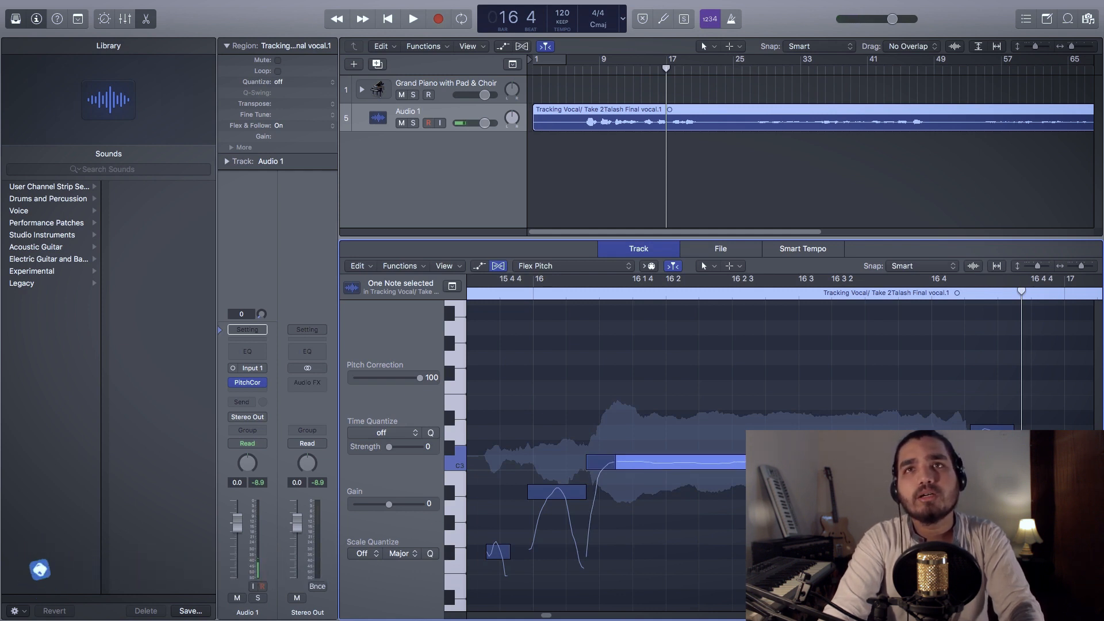
key("space")
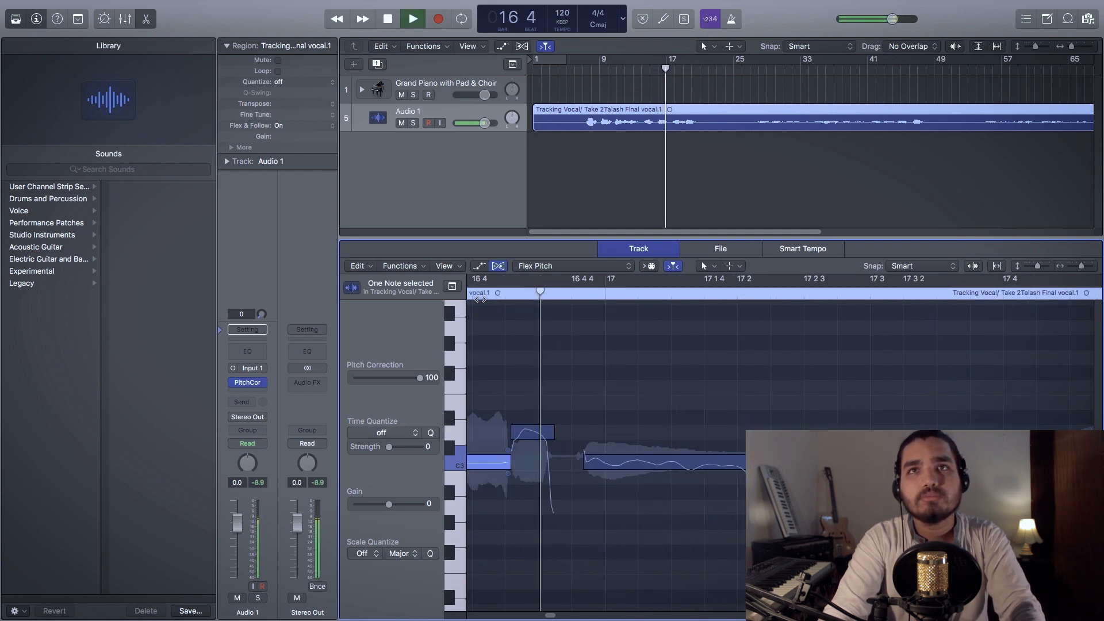
key("space")
key("space")
key("space")
Play the remaining phrase of the vocal from bar 17 through bar 20 and stop playback
left_click_drag(1080, 265, 1078, 266)
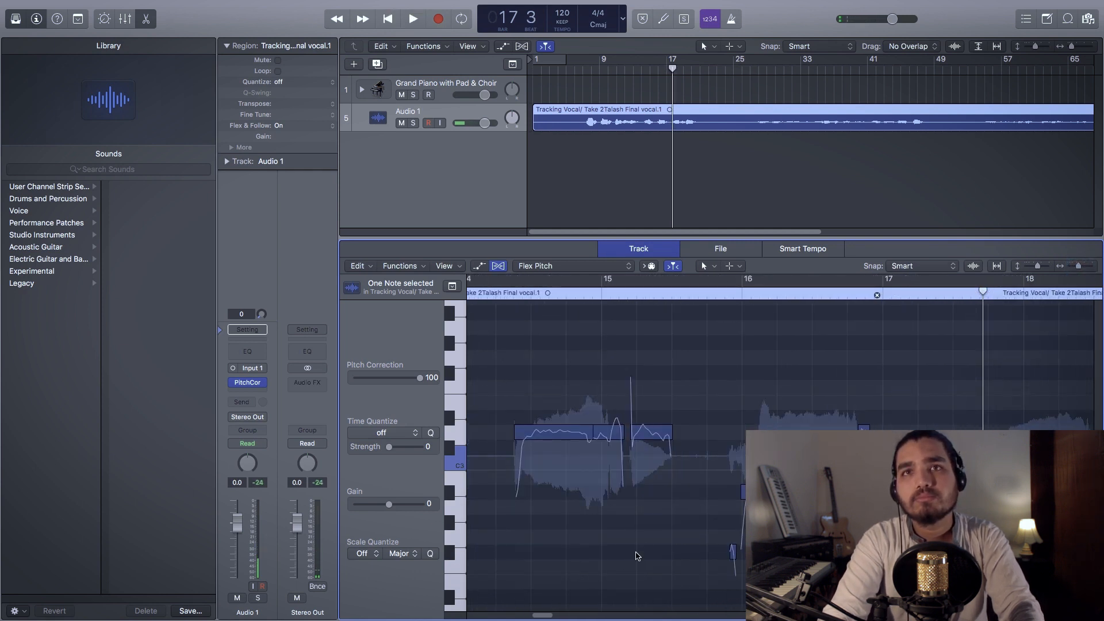
left_click(605, 614)
left_click_drag(610, 615, 553, 617)
key("space")
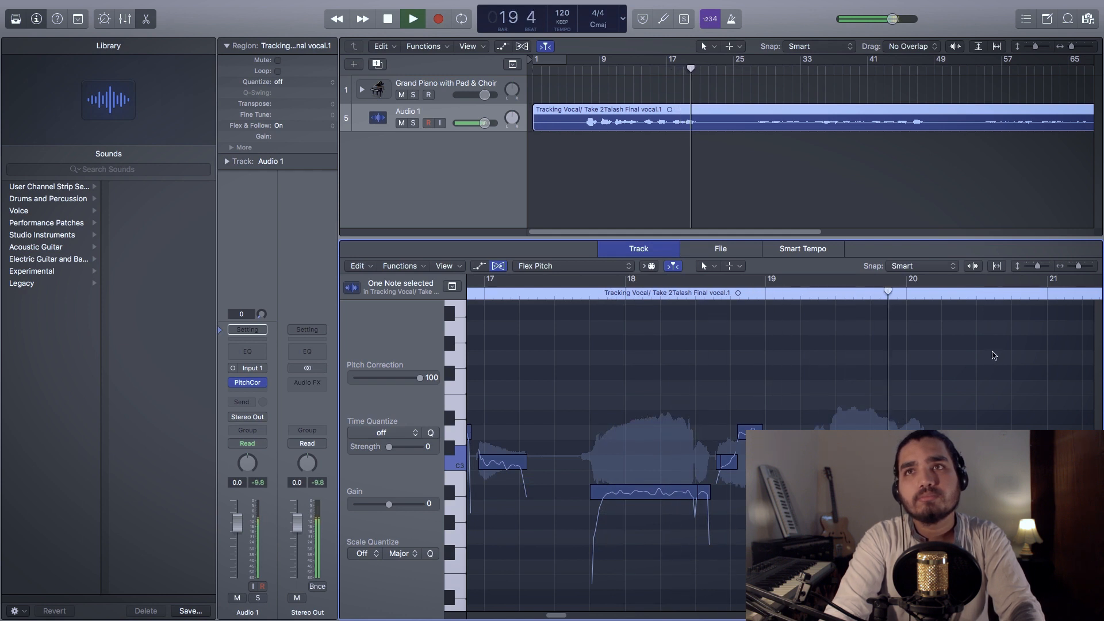
key("space")
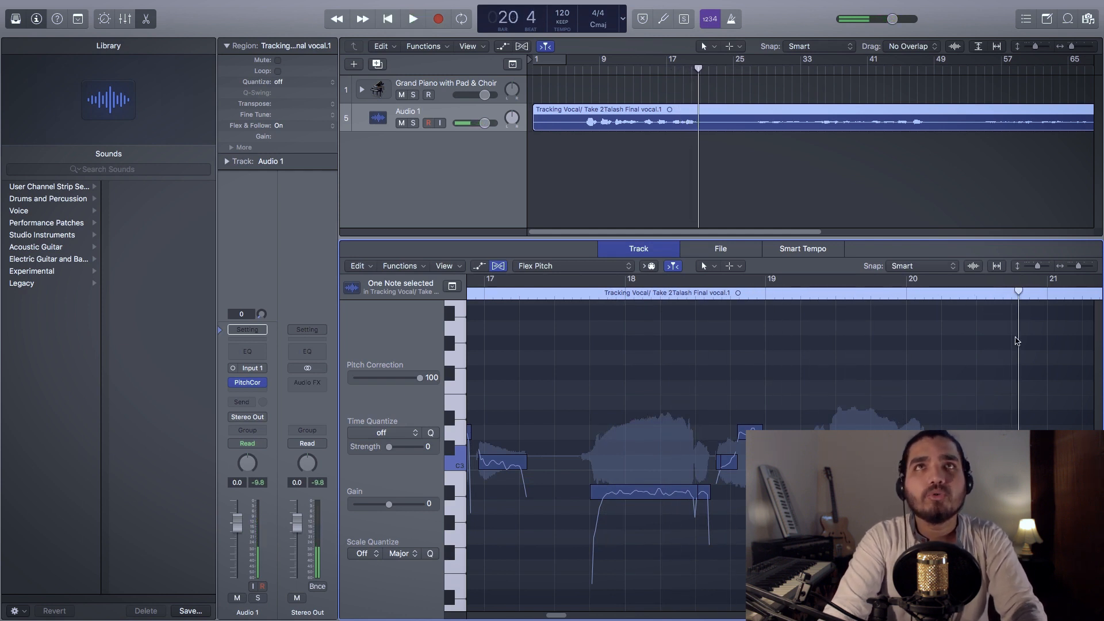
Return the playhead to bar 7 and insert a mono Echo plug-in on the vocal track with Wet at 25%
left_click(583, 64)
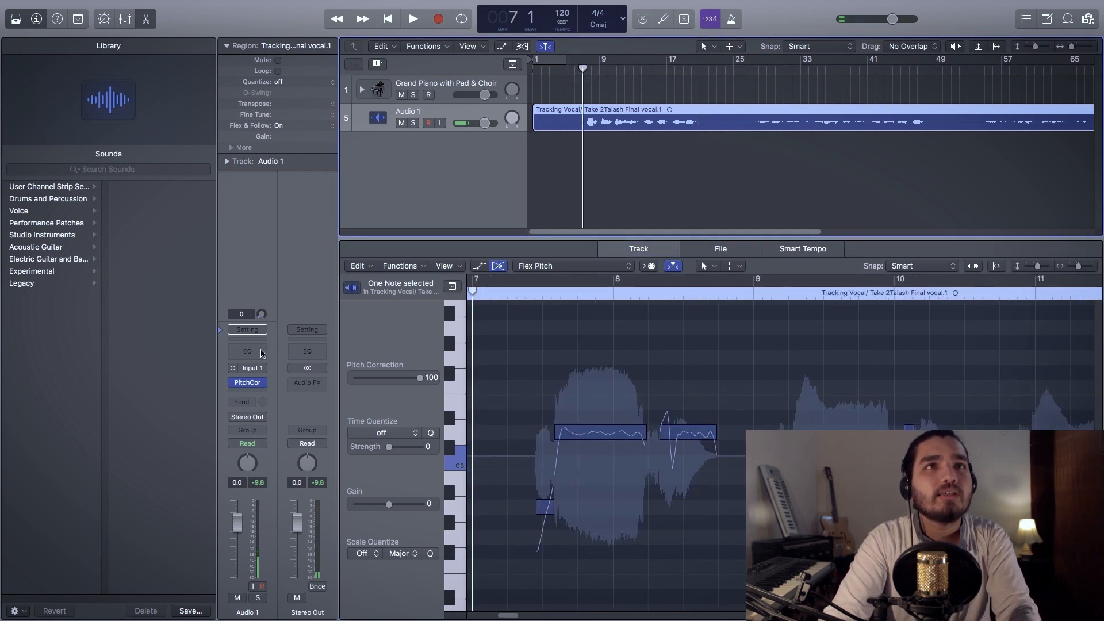
left_click(264, 387)
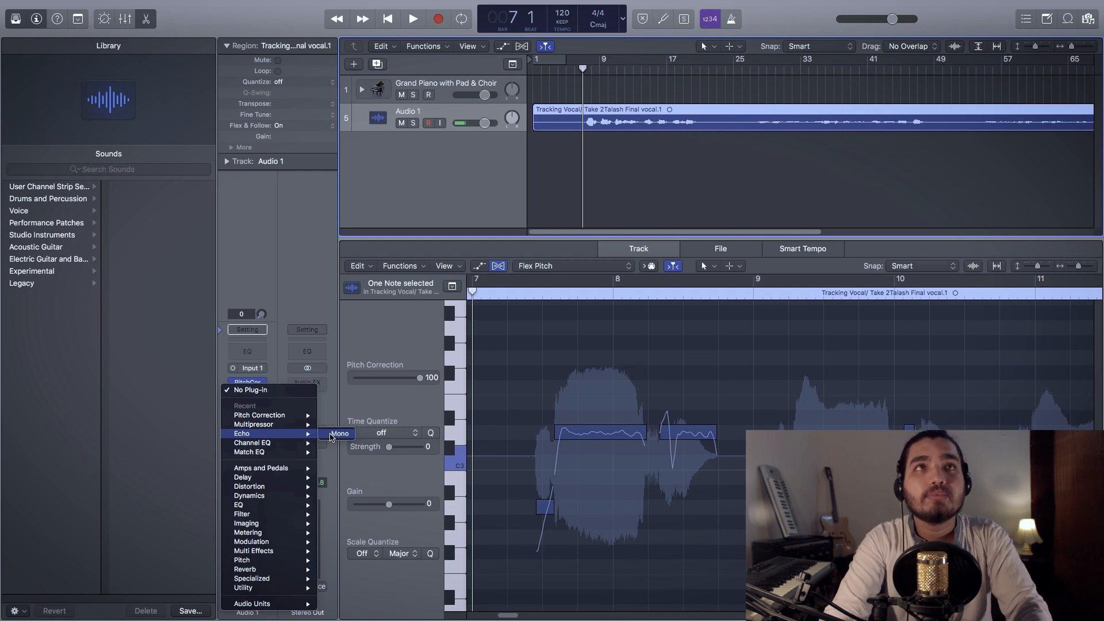
left_click(332, 434)
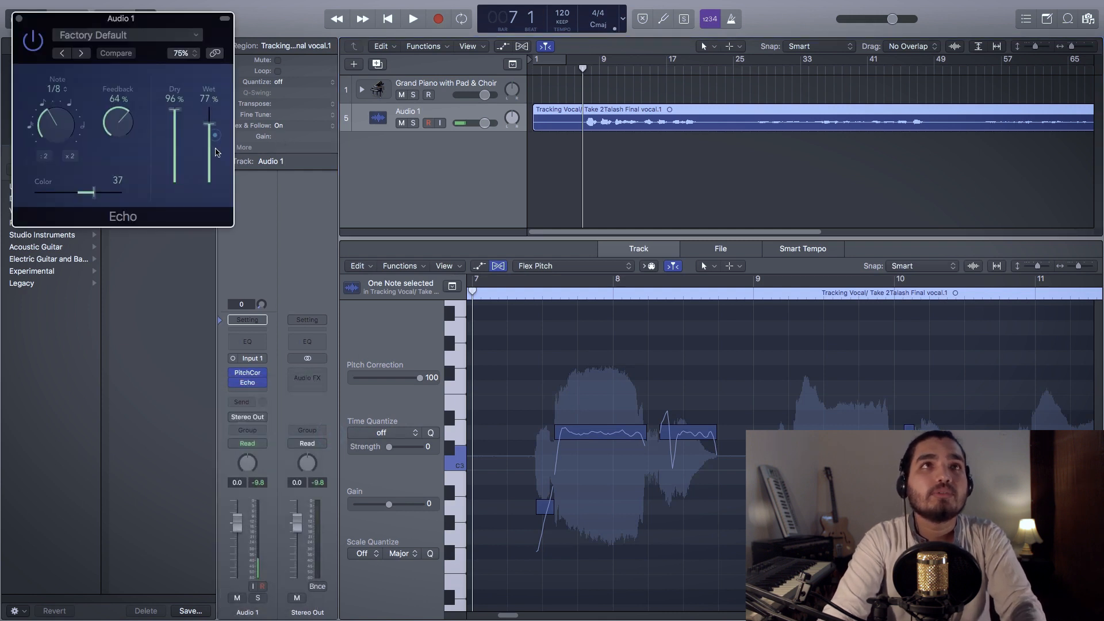
Add a Channel EQ after the Echo and boost its high shelf by 3 dB at 4850 Hz
left_click(262, 393)
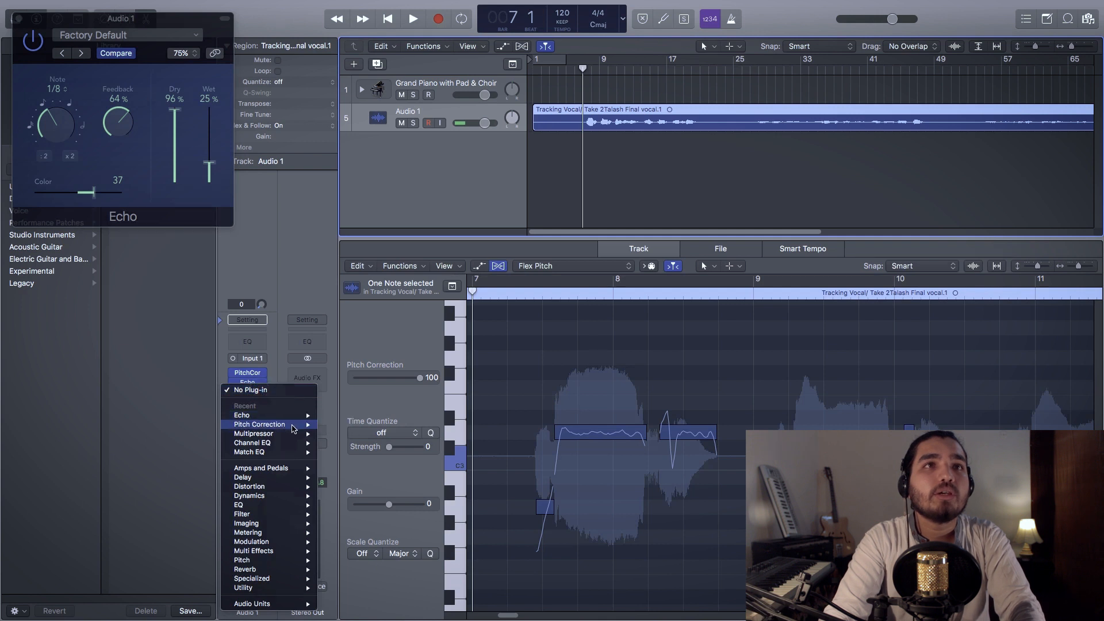
left_click(326, 444)
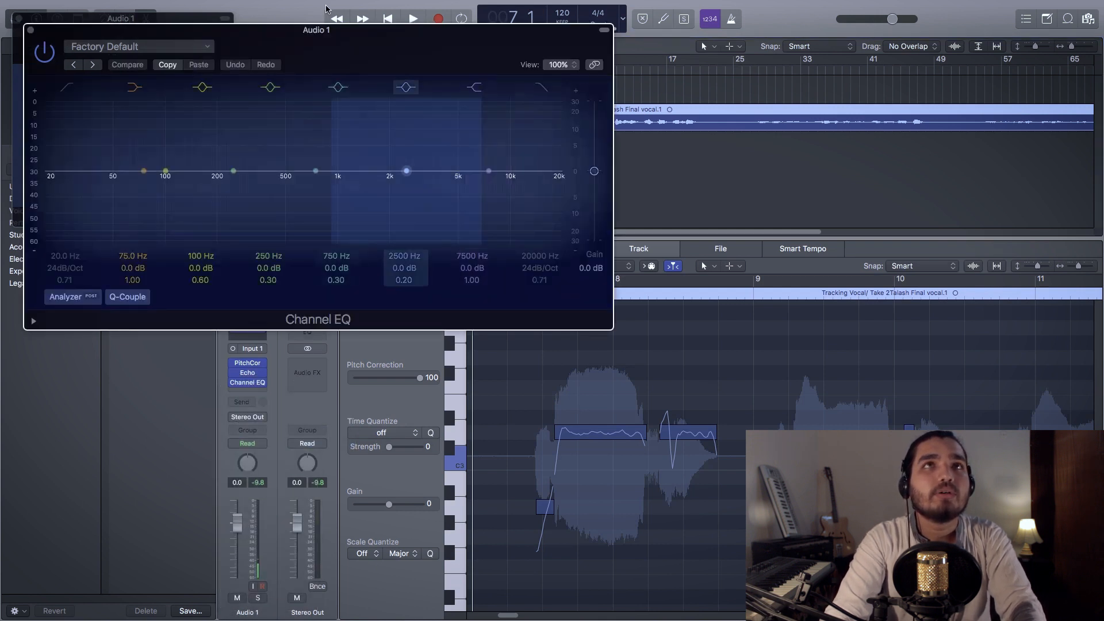
left_click_drag(350, 45, 321, 283)
left_click_drag(467, 396, 433, 386)
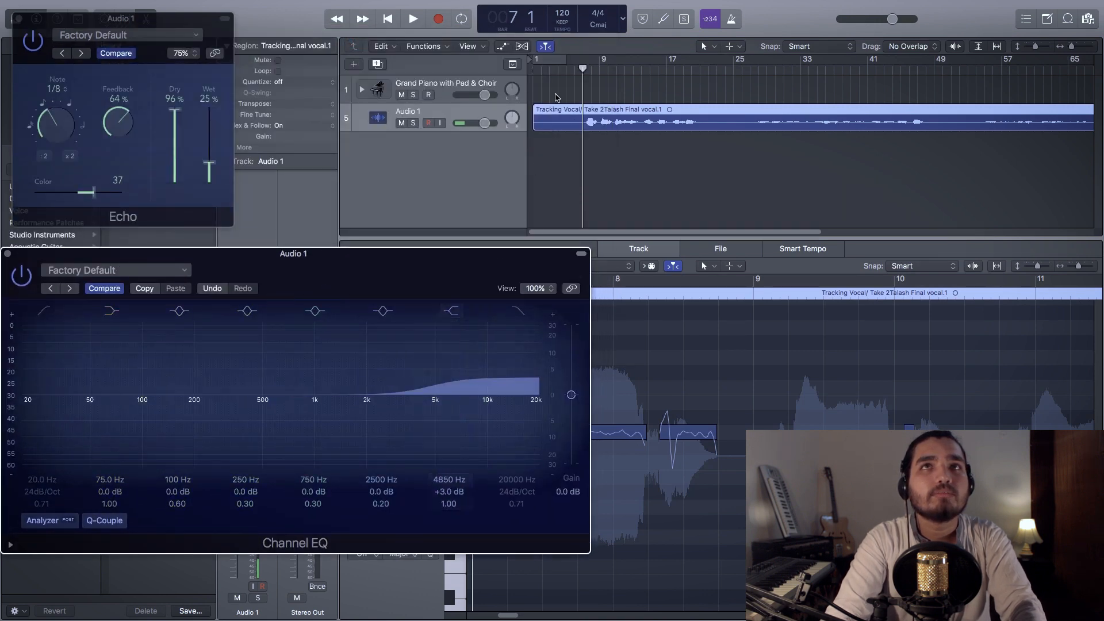
Play the vocal from bar 7, set the Echo to 100% Dry and 14% Wet, and close both plug-in windows
key("space")
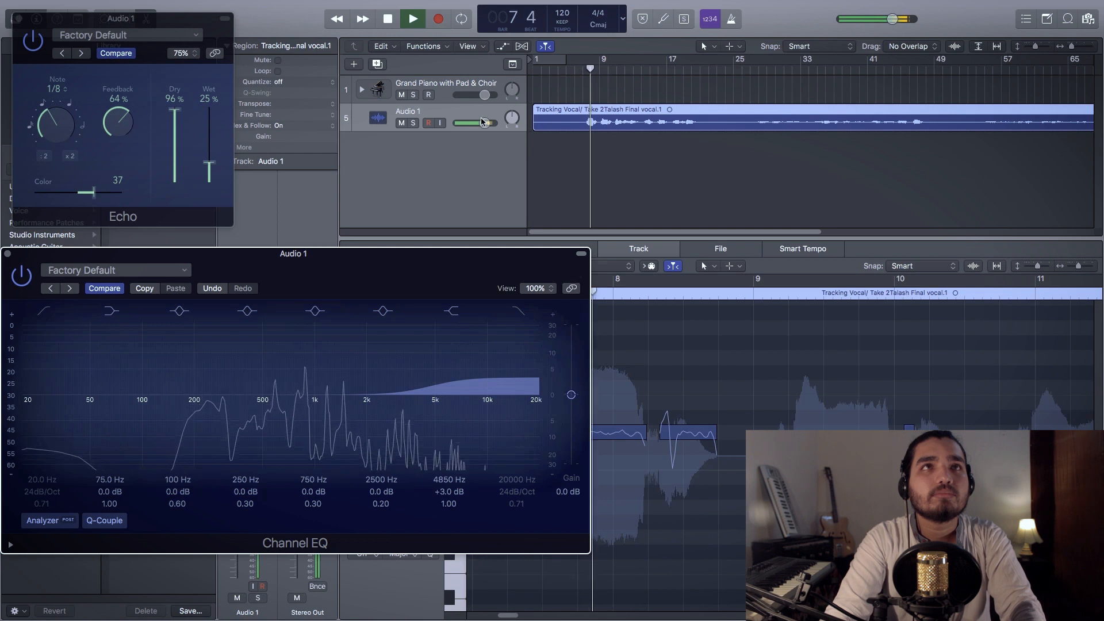
left_click_drag(209, 167, 208, 176)
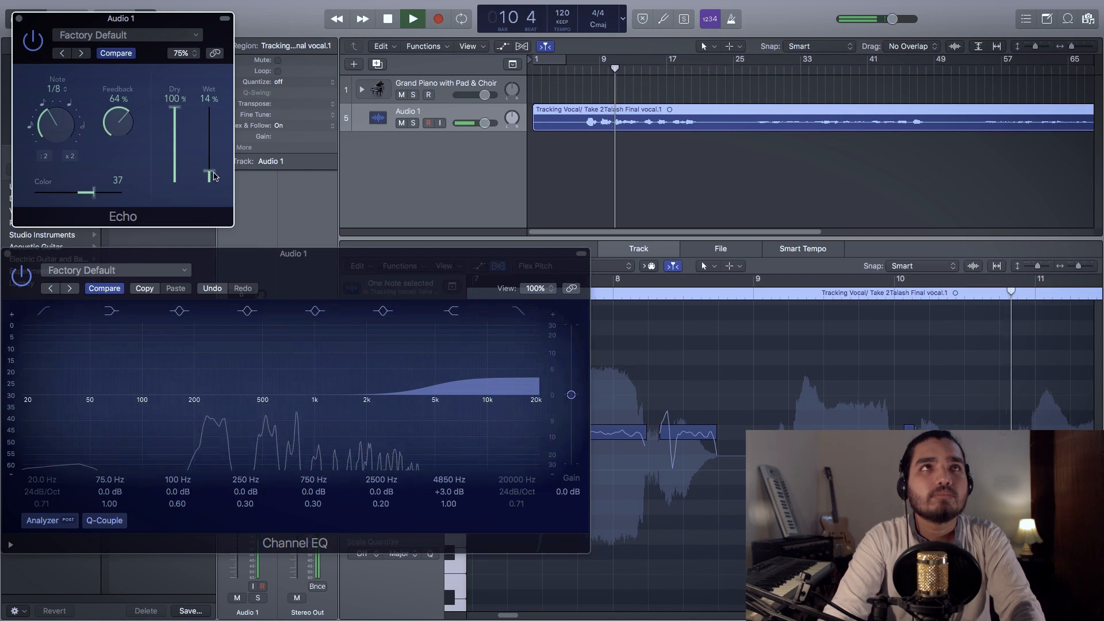
left_click(19, 19)
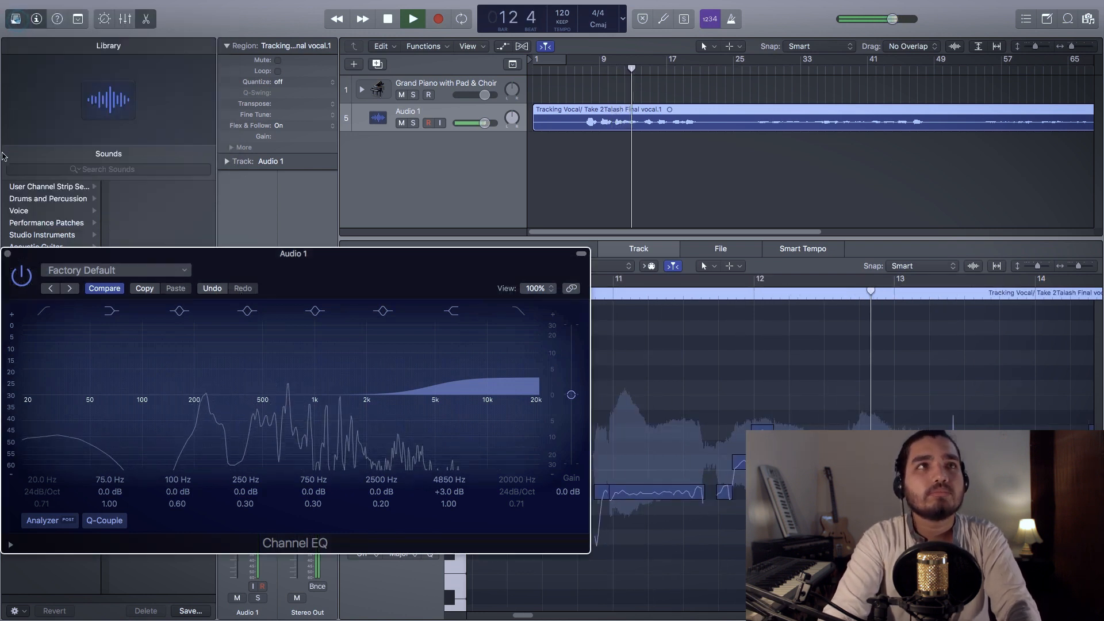
left_click(8, 253)
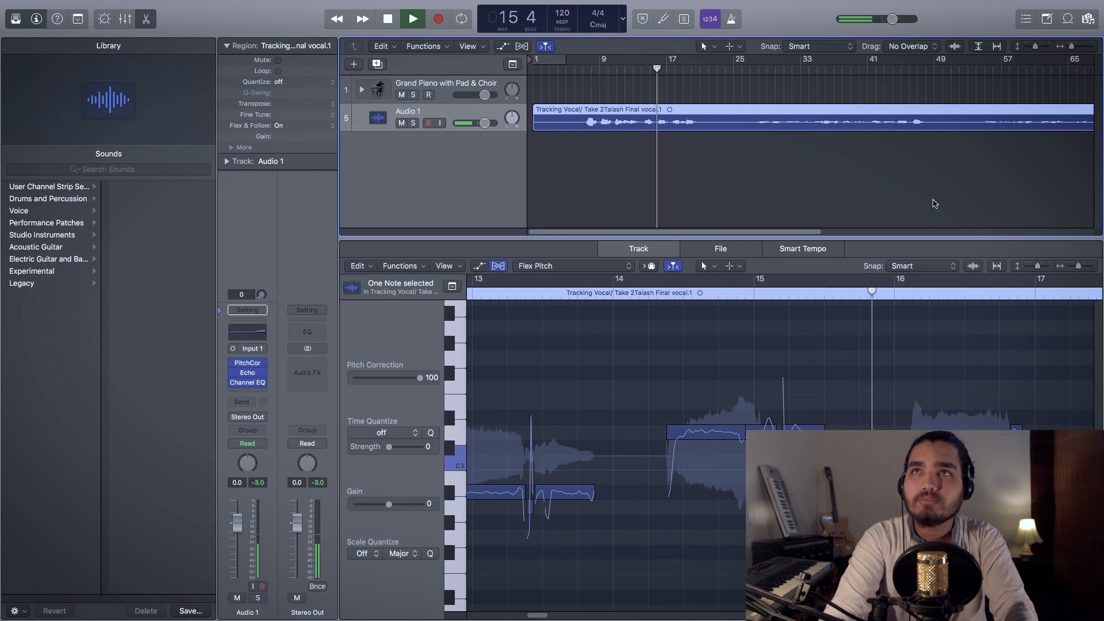
Stop playback in bar 20 and close the Flex Pitch editor to show only the tracks area
left_click_drag(1083, 269, 1074, 279)
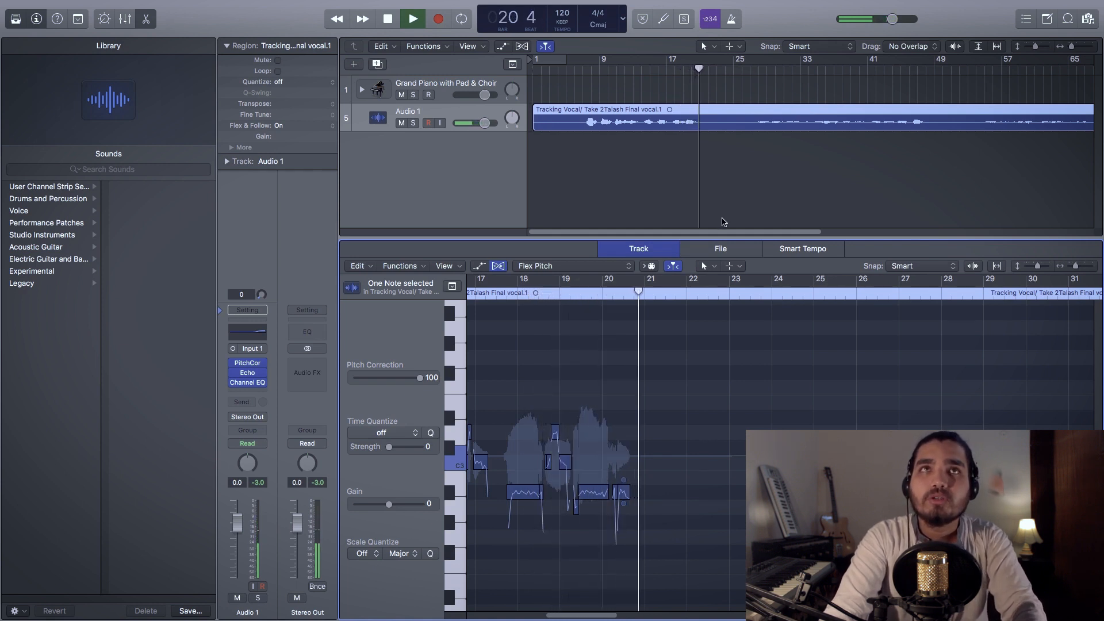
key("e")
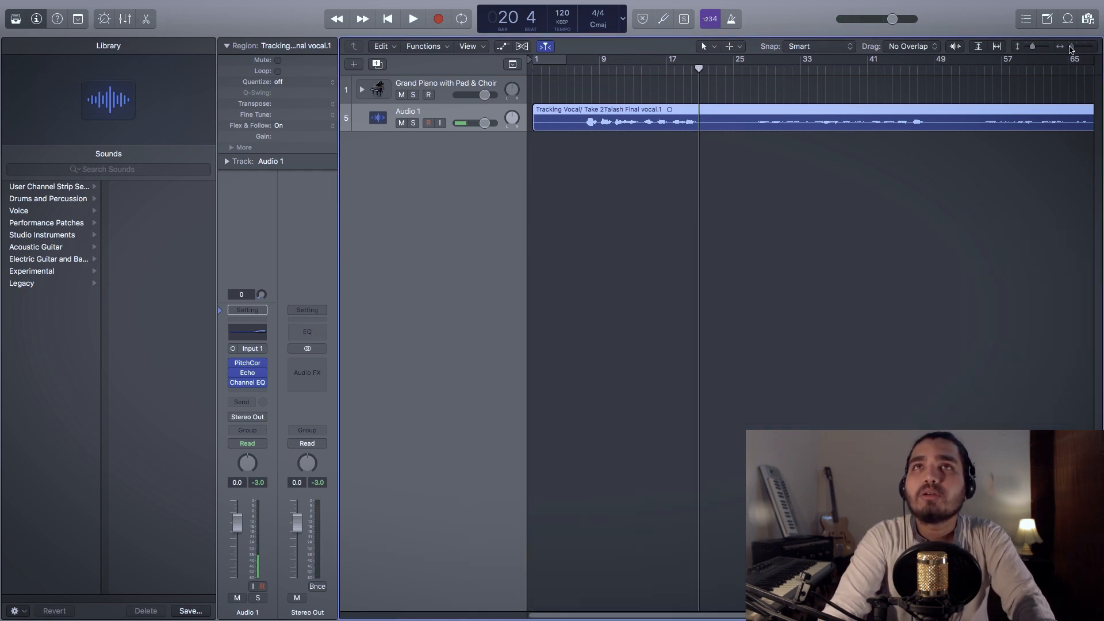
left_click_drag(1070, 49, 1067, 50)
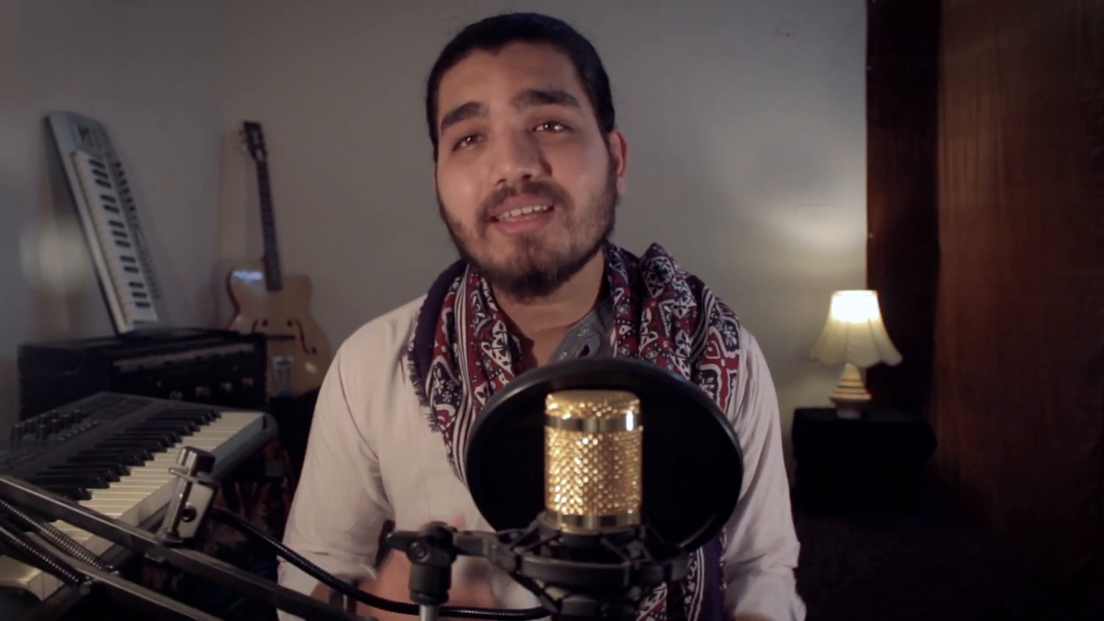